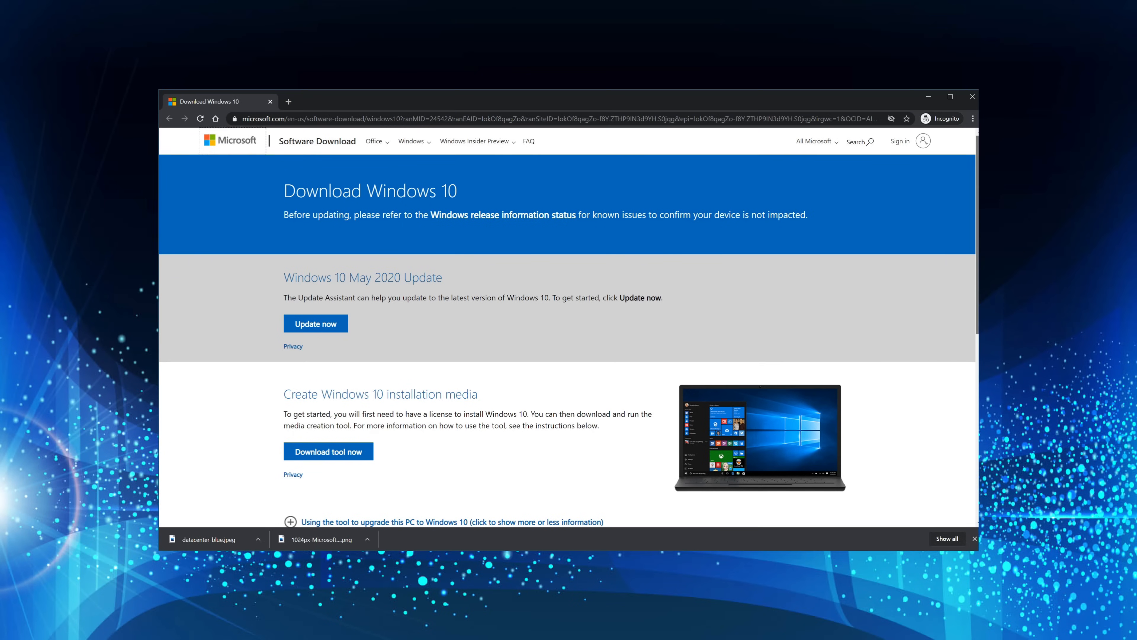
# Look through the Windows 10 download page for the update and installation media options.
pyautogui.scroll(-4, 568, 327)
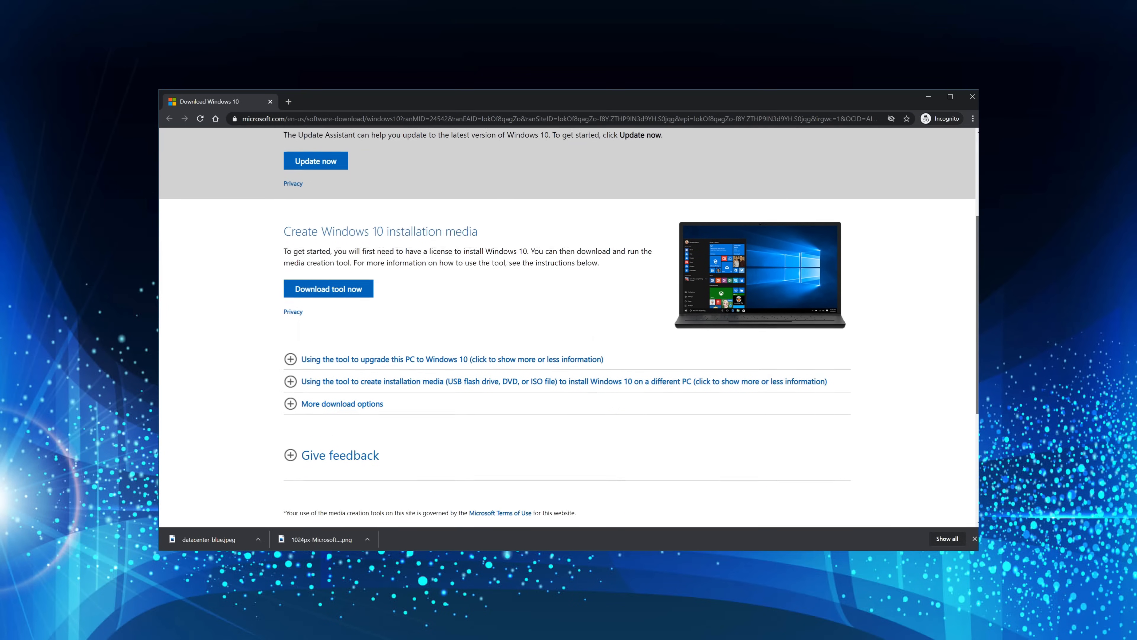
pyautogui.scroll(3, 568, 327)
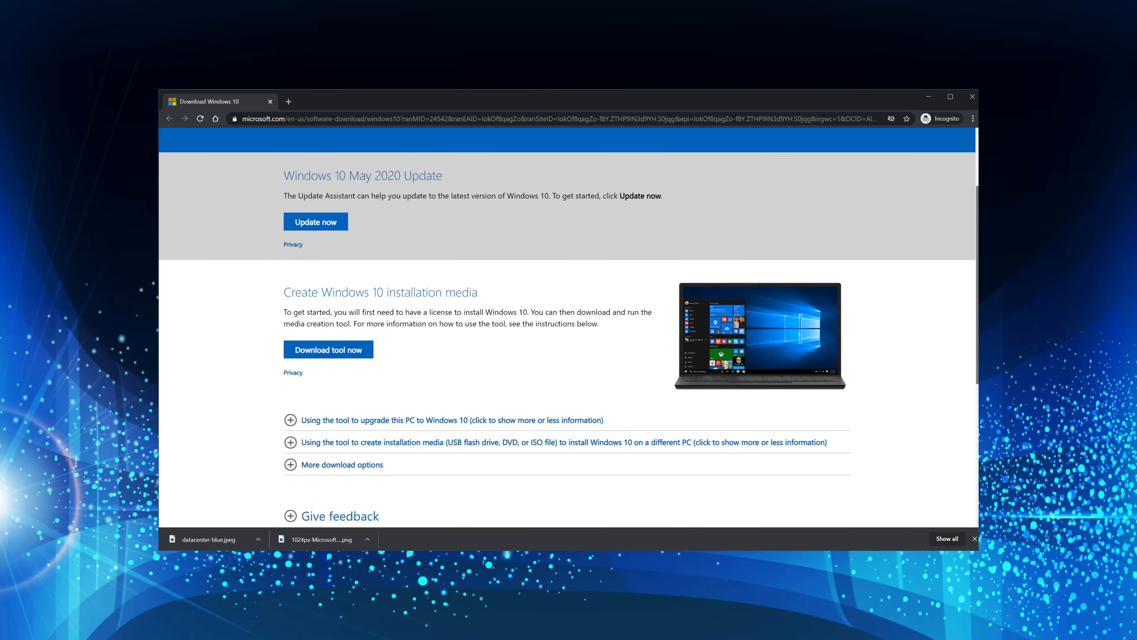
pyautogui.scroll(1, 568, 327)
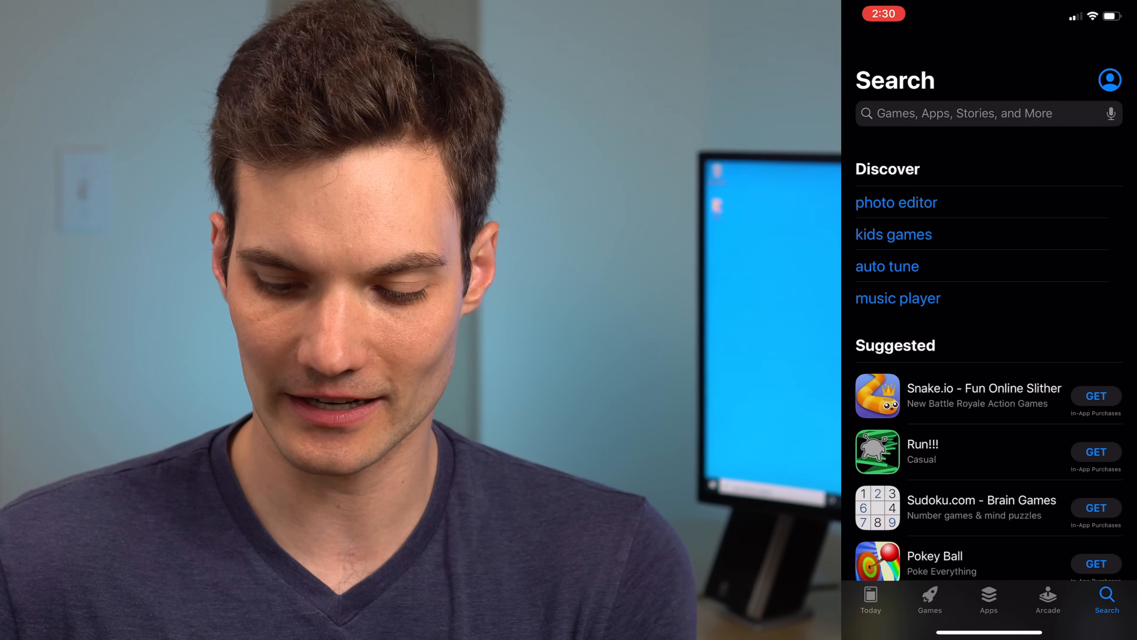
# Switch to the phone's App Store and search it for Onedrive.
pyautogui.write('Onedriv')
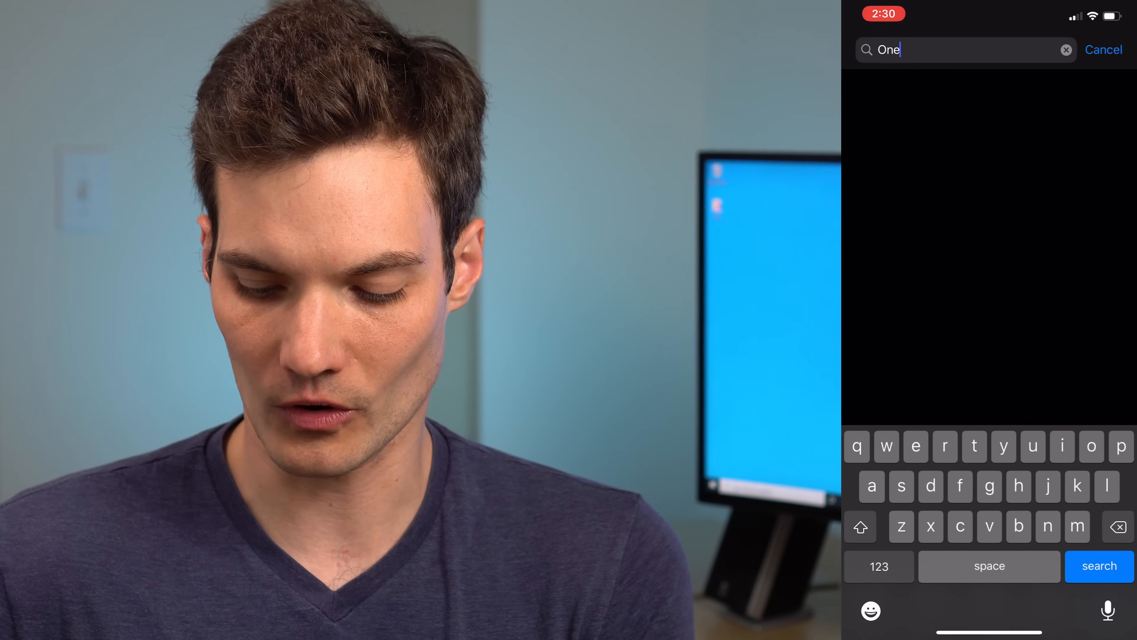
pyautogui.write('e')
pyautogui.press('Return')
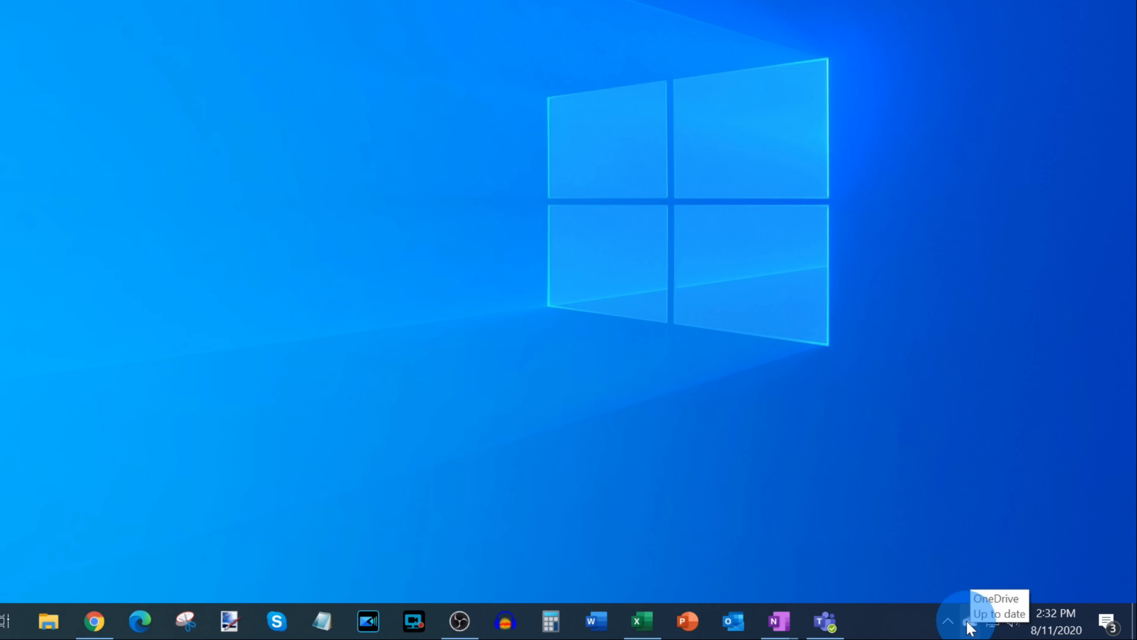
# Open the OneDrive activity list and view the available options for 20200809_203809116_iOS.jpg.
pyautogui.click(969, 624)
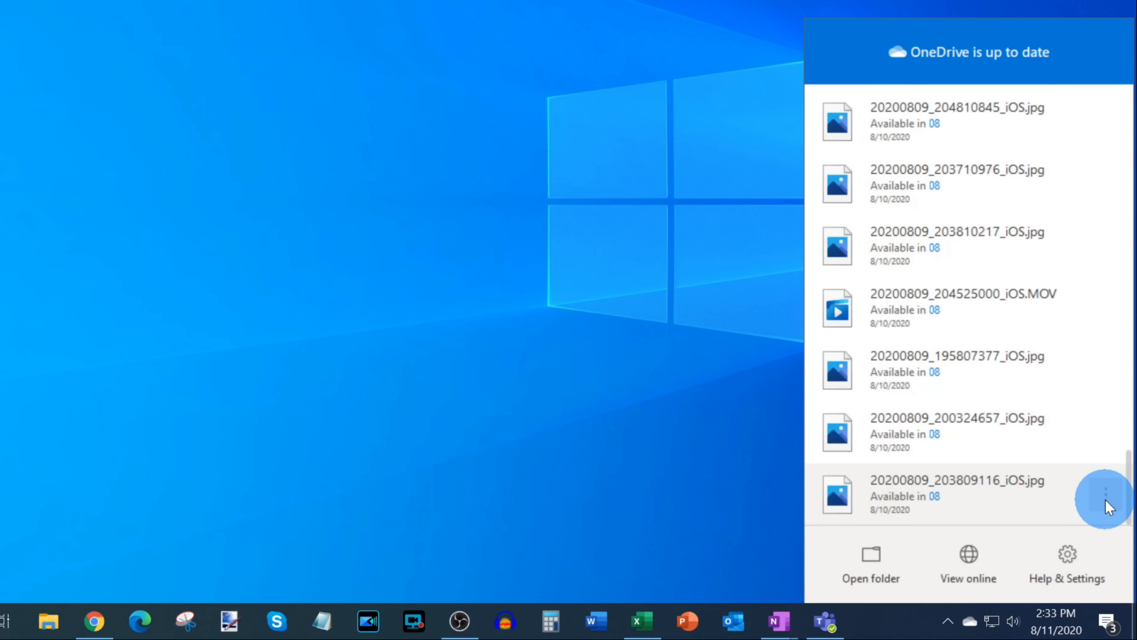
pyautogui.click(1106, 500)
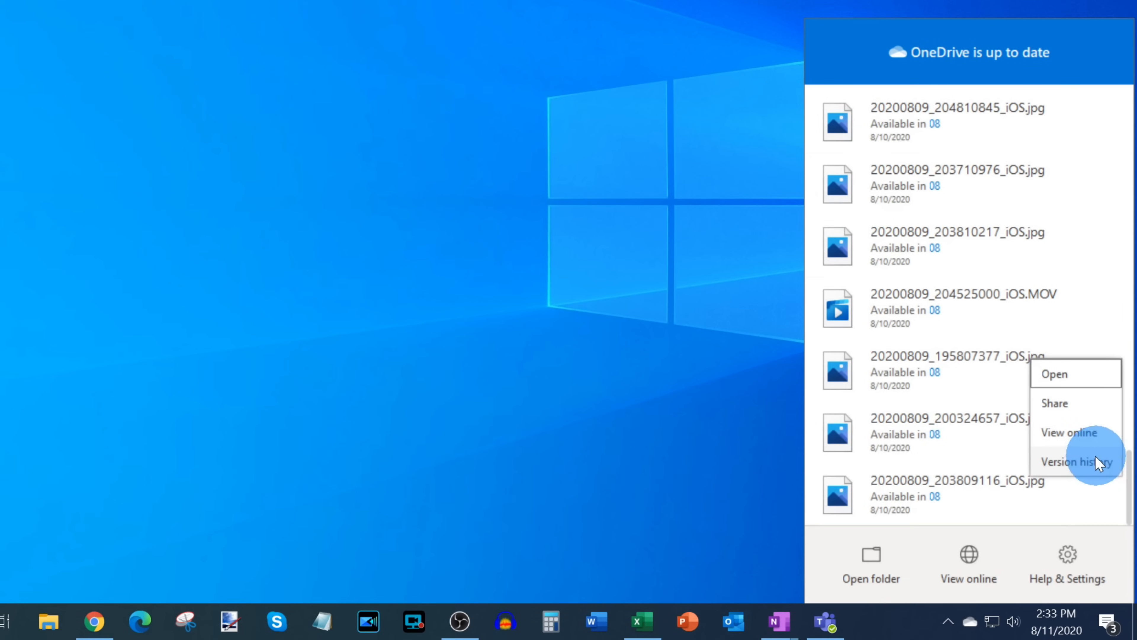
pyautogui.click(1120, 540)
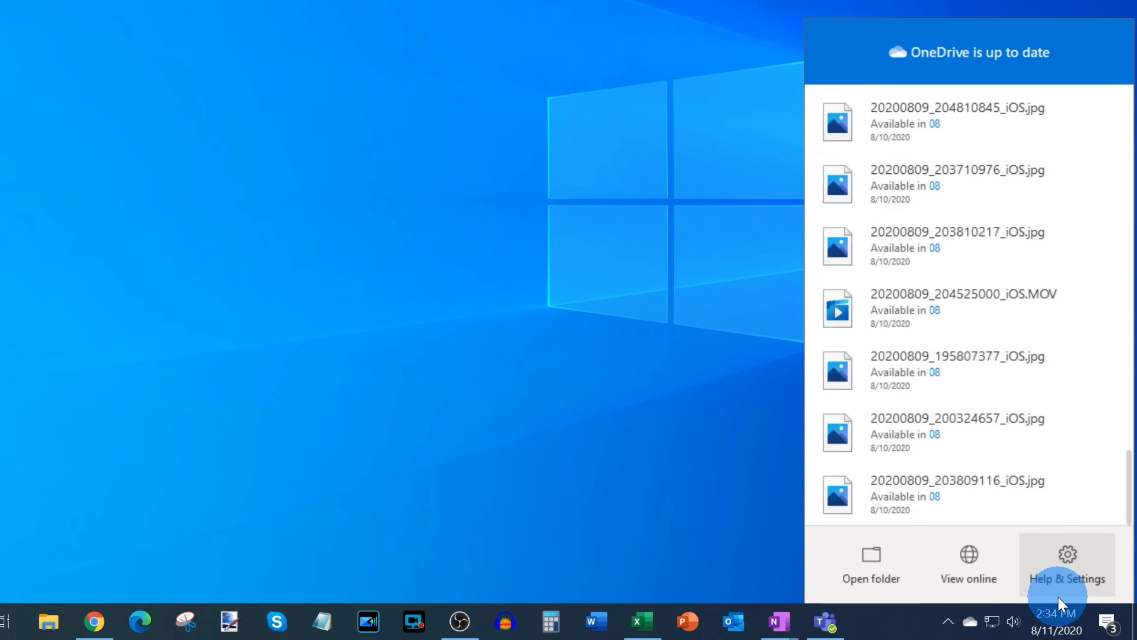
# Open the local OneDrive folder and examine the availability status of its folders and files, including Amazing Presentation and Apple Watch Animations.
pyautogui.click(871, 563)
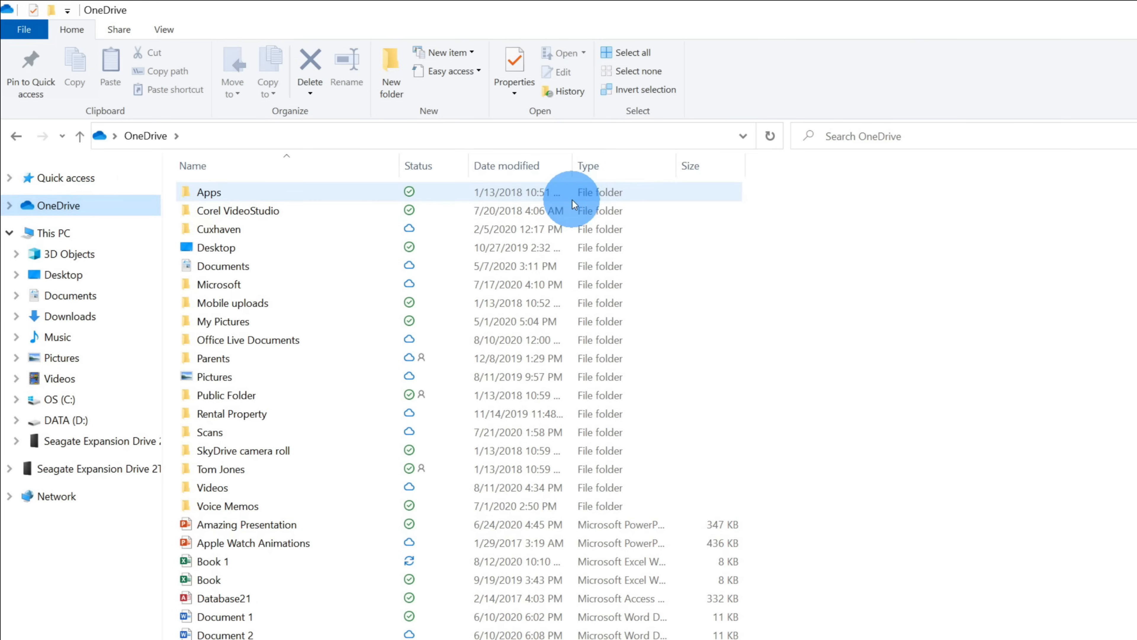
pyautogui.scroll(-5, 582, 544)
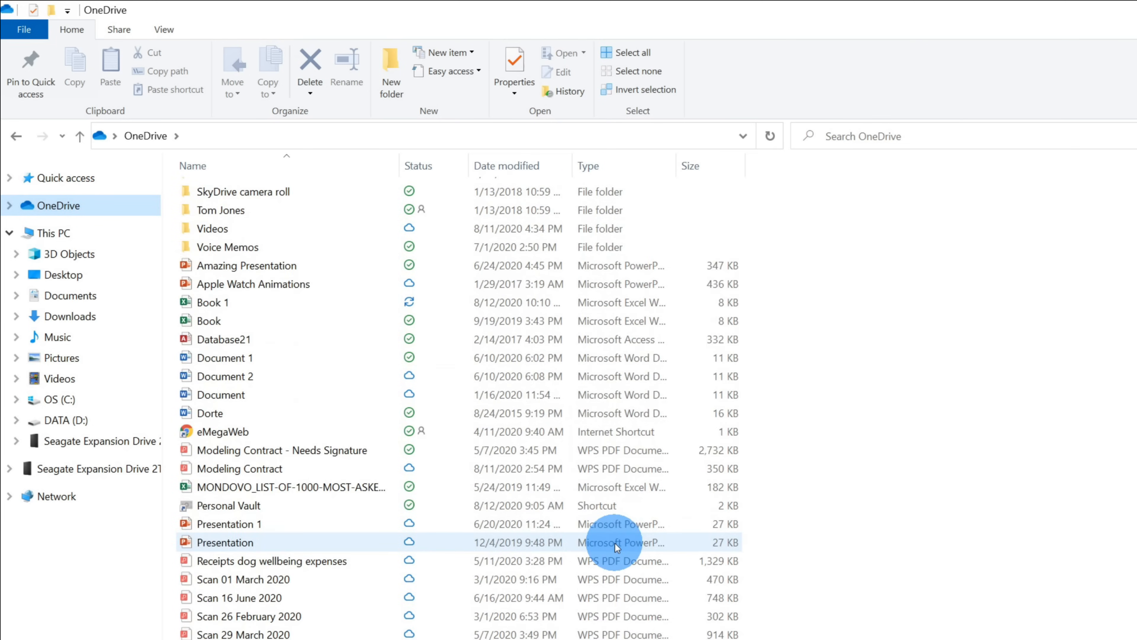
pyautogui.scroll(5, 604, 618)
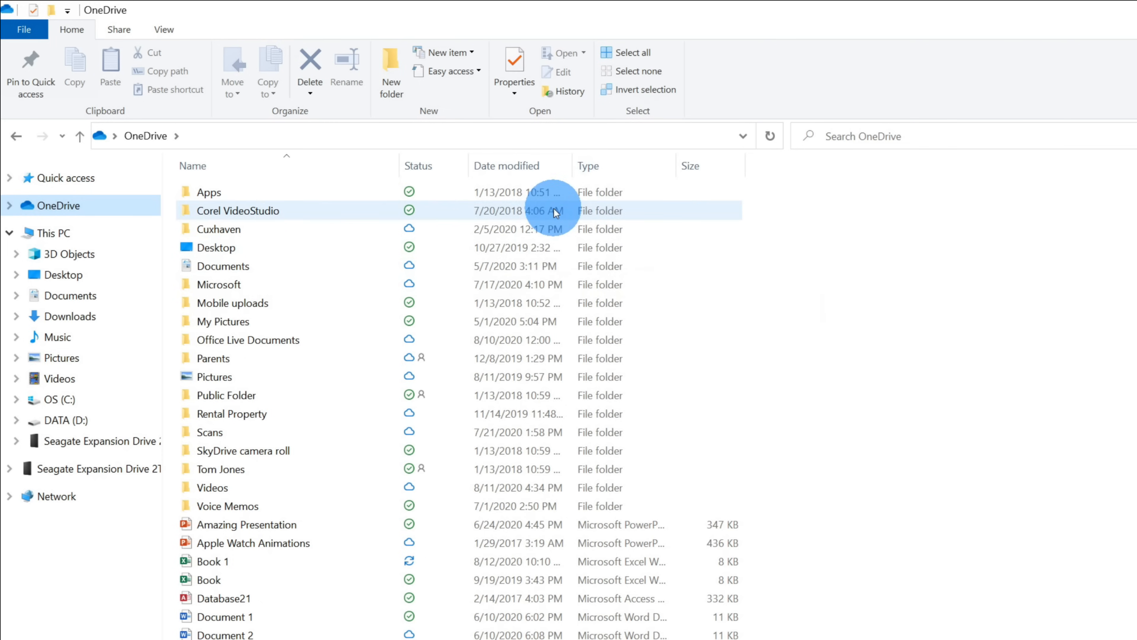
pyautogui.moveTo(459, 197)
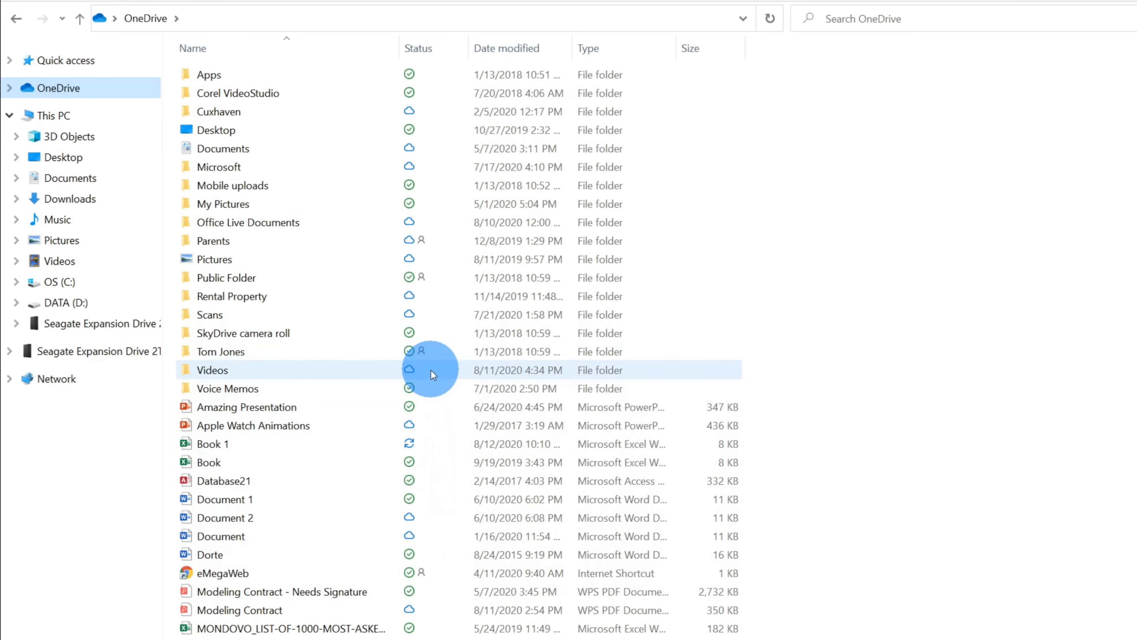
pyautogui.moveTo(434, 539)
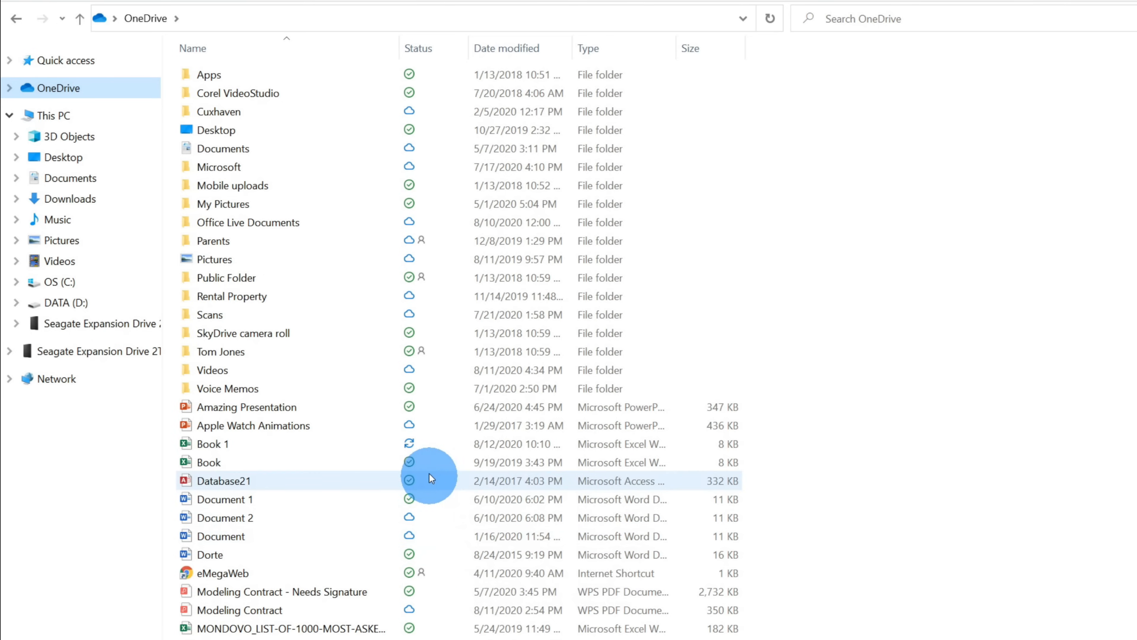
pyautogui.moveTo(409, 410)
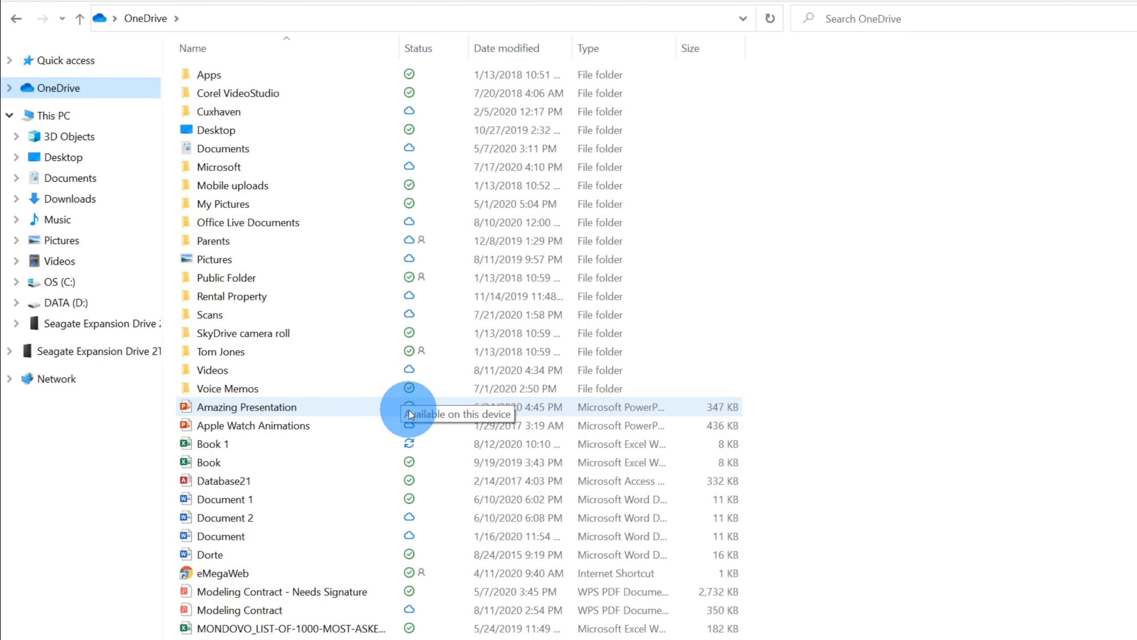
pyautogui.moveTo(463, 403)
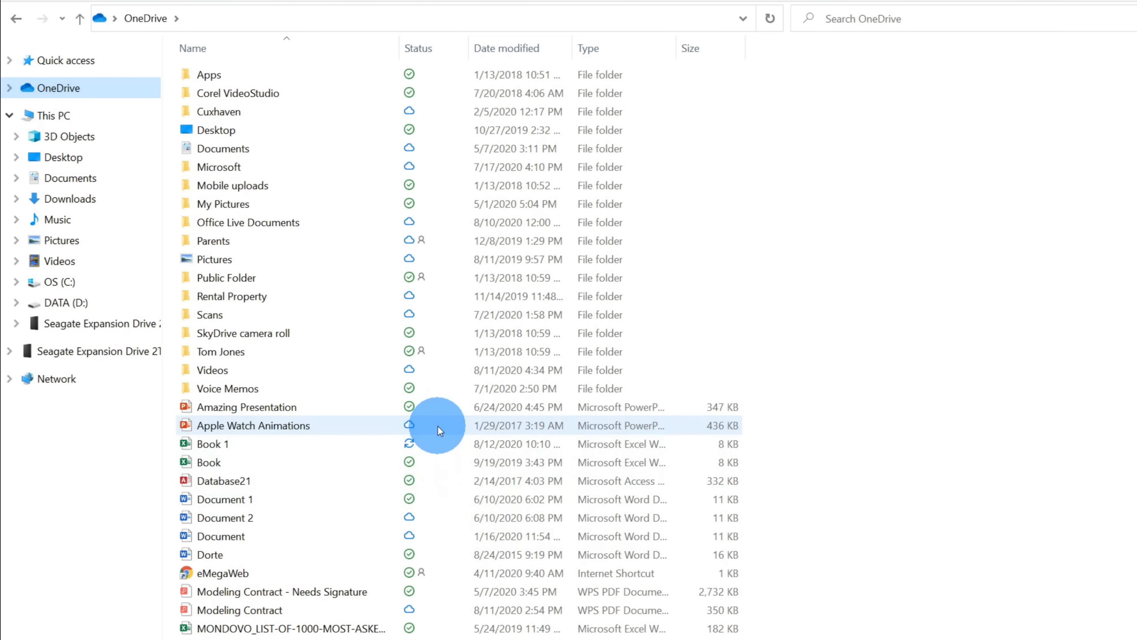
pyautogui.moveTo(438, 426)
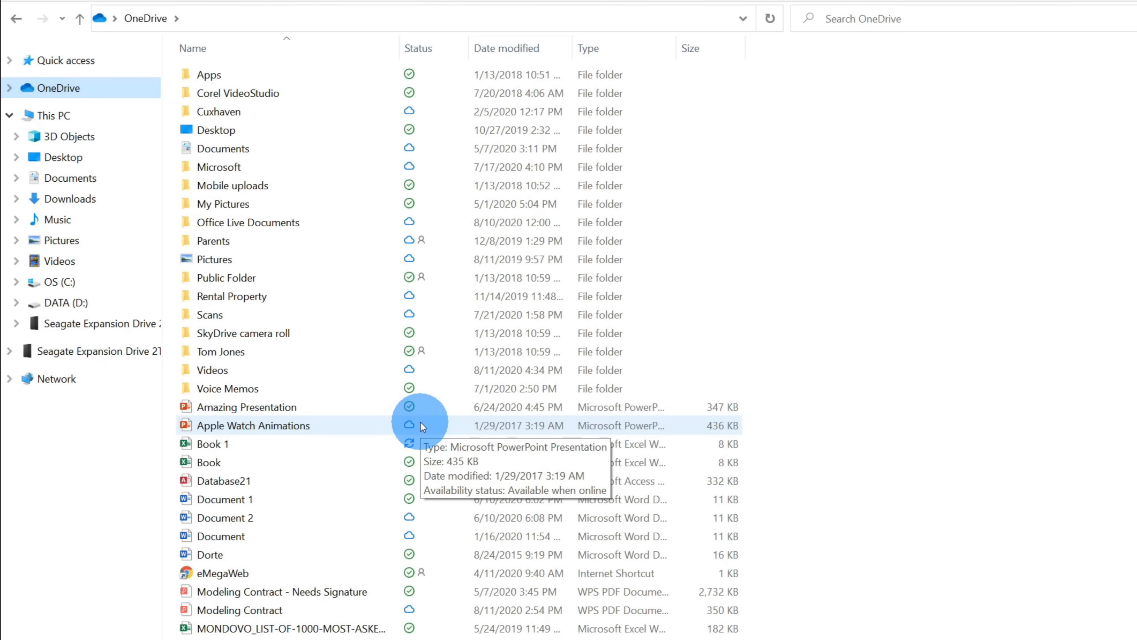
# Open the online-only Document 2 to download it to this device, and check the sync status of Book 1.
pyautogui.moveTo(414, 519)
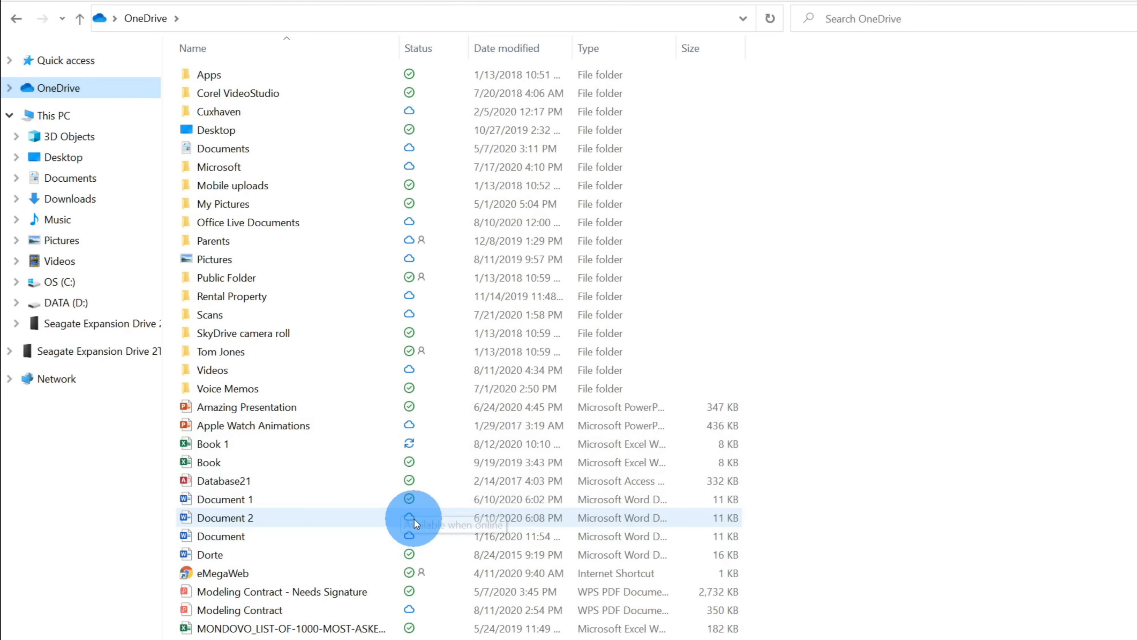
pyautogui.click(396, 519)
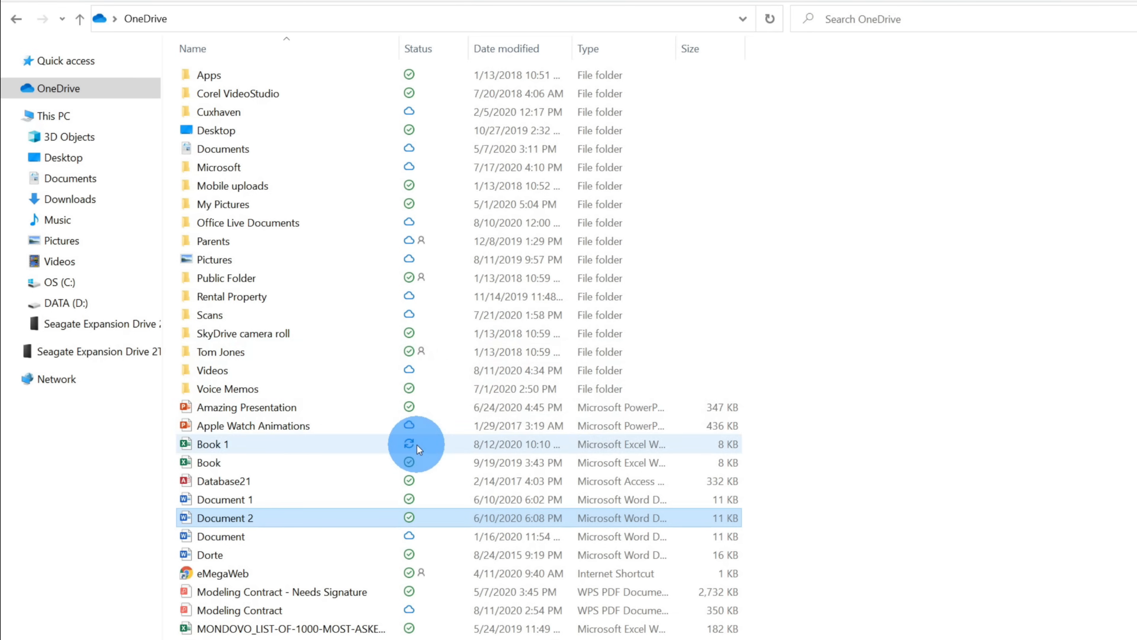
pyautogui.moveTo(422, 445)
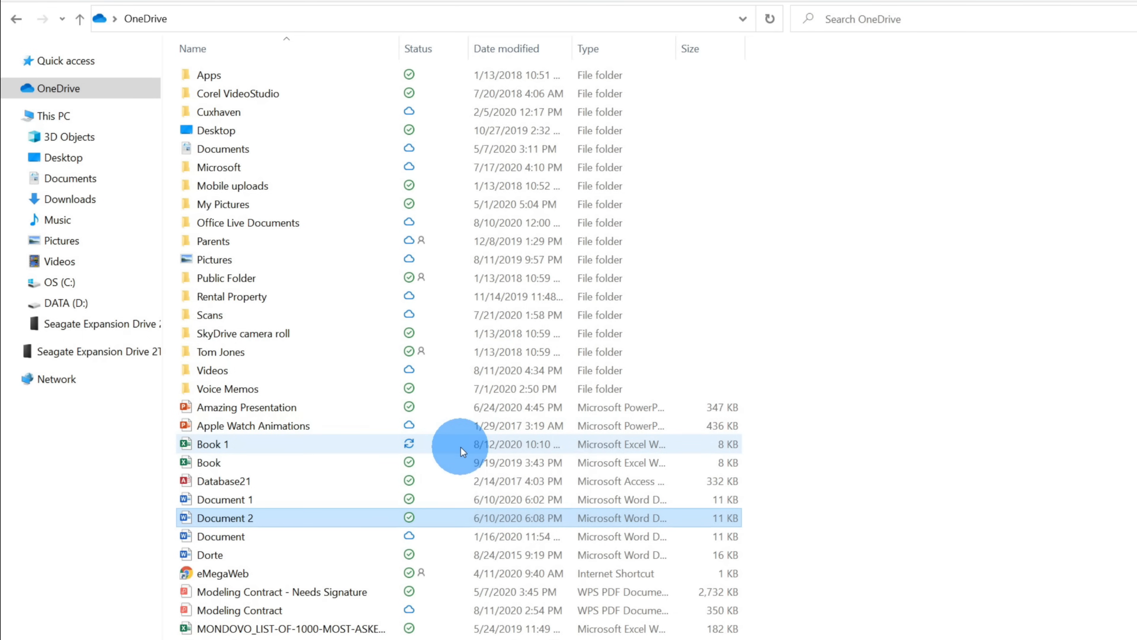
pyautogui.moveTo(462, 448)
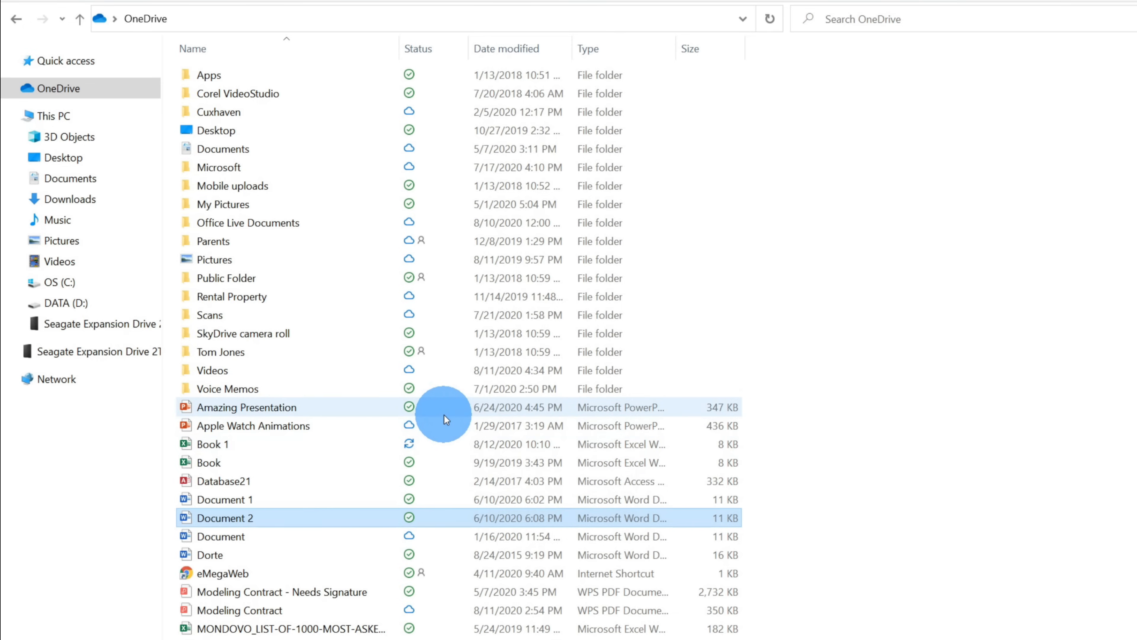
# Open the OneDrive sharing dialog for the Amazing Presentation file.
pyautogui.moveTo(431, 411)
pyautogui.click(427, 410)
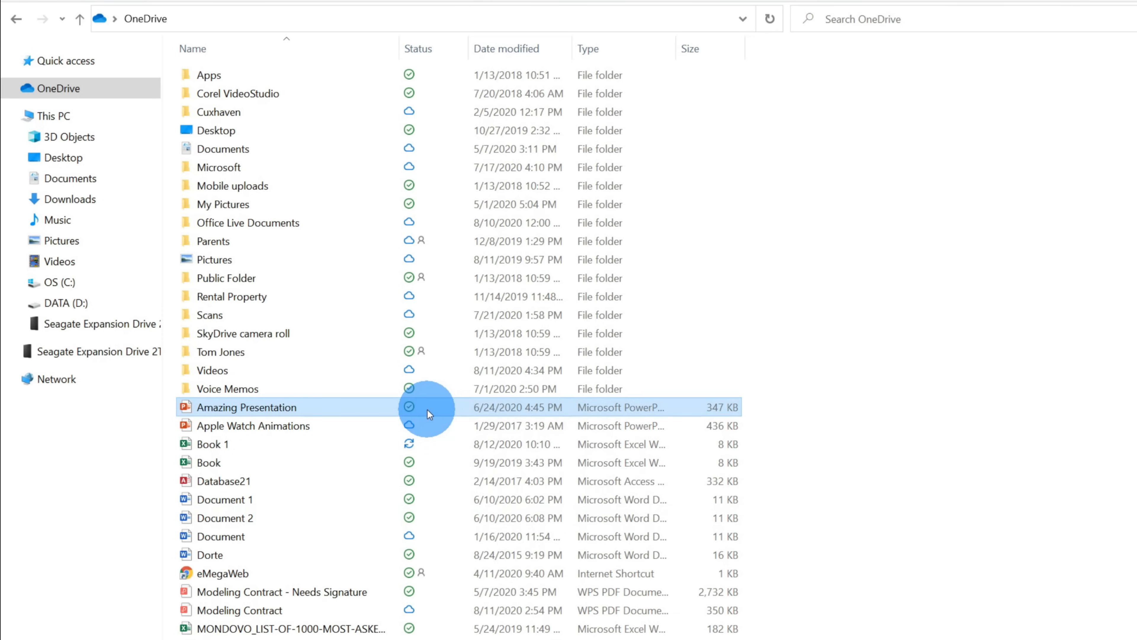
pyautogui.rightClick(427, 410)
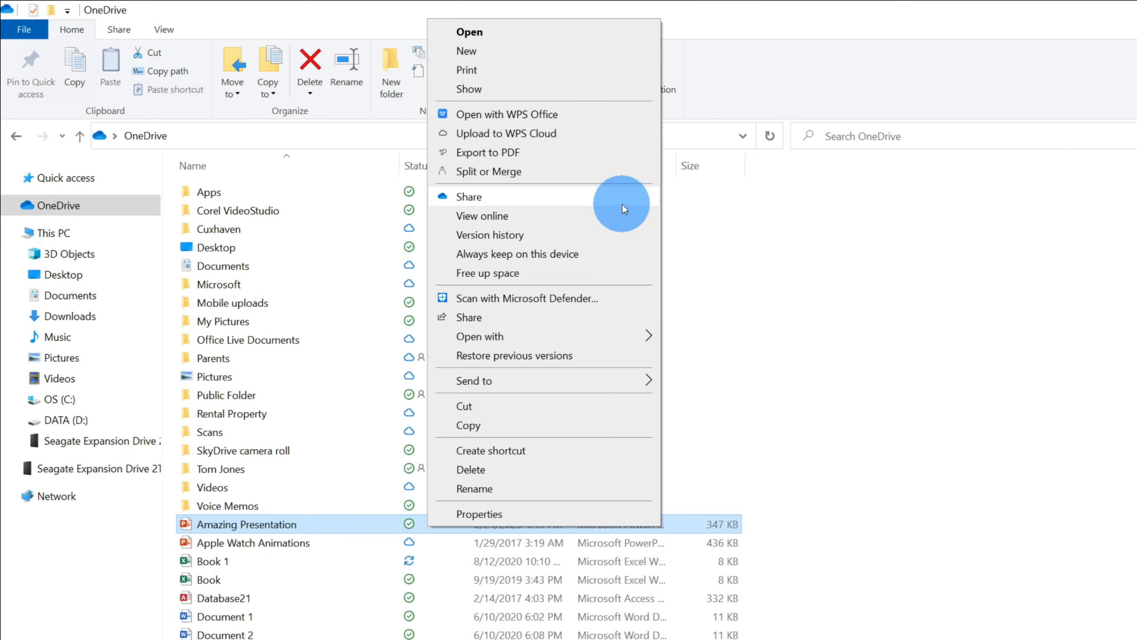
pyautogui.click(595, 202)
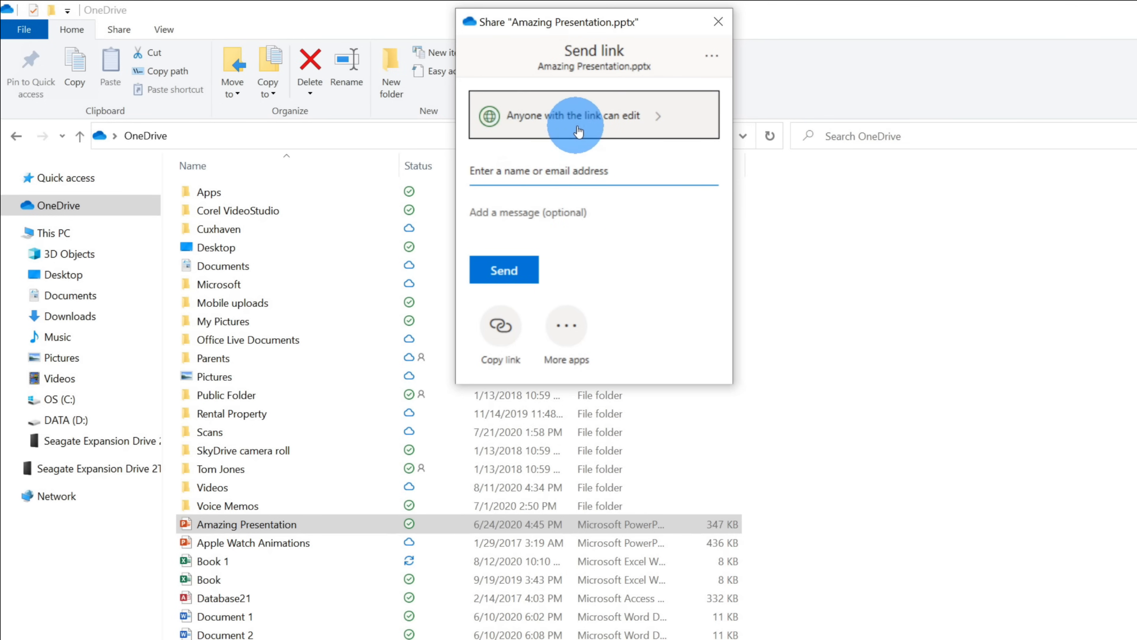
# Try out the share link's editing permission, expiration date and password options, cancel them, and close the sharing dialog.
pyautogui.click(624, 122)
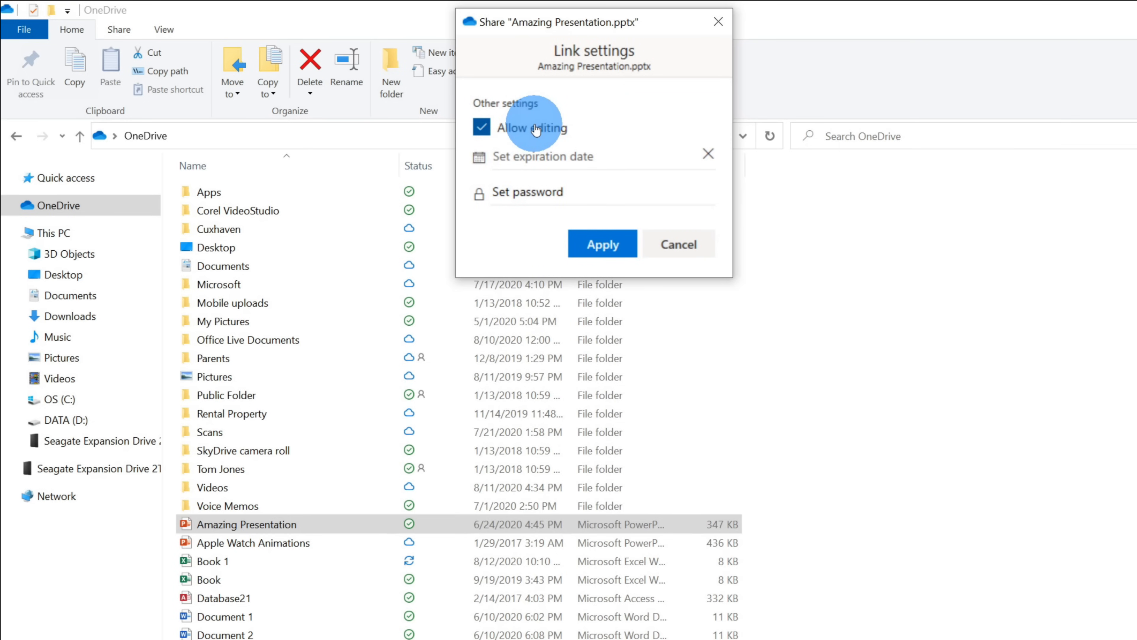
pyautogui.click(482, 127)
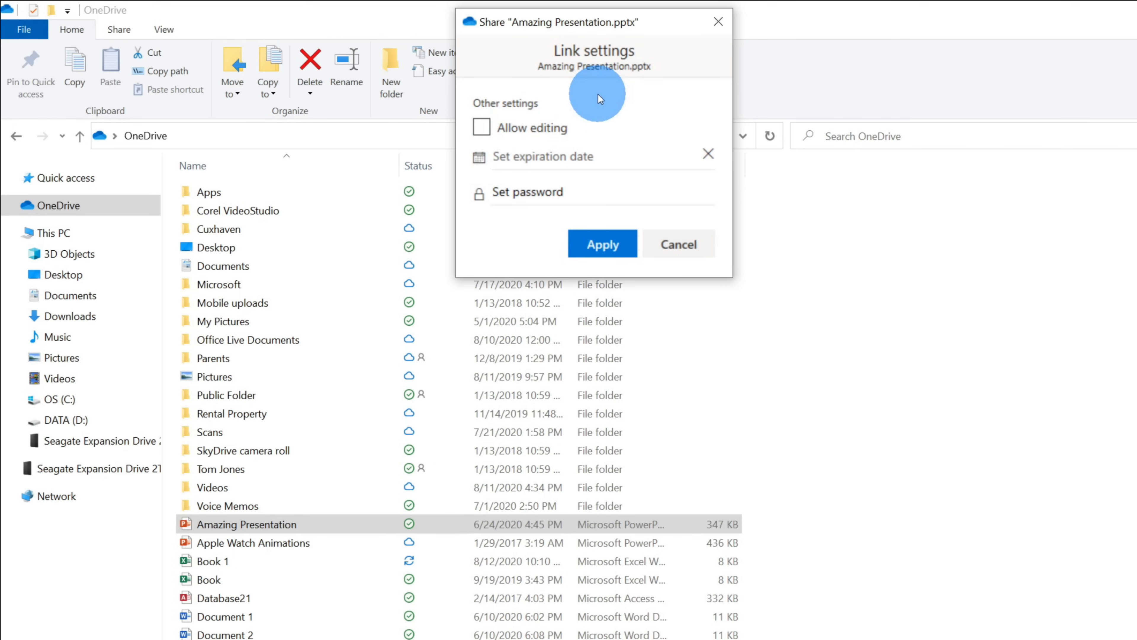
pyautogui.click(537, 128)
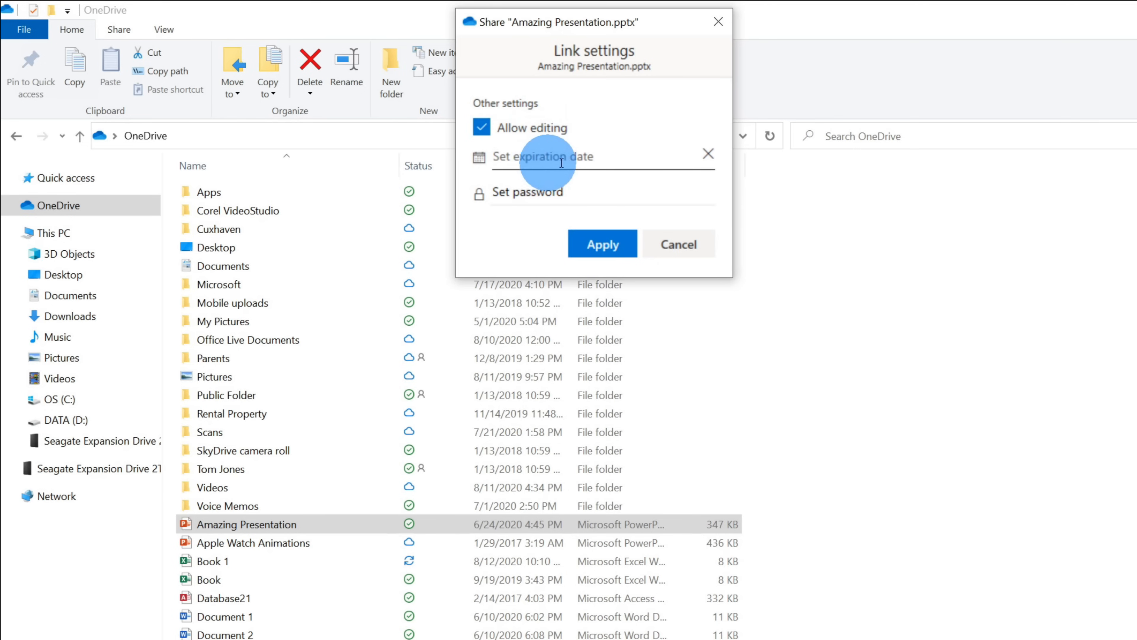
pyautogui.click(615, 157)
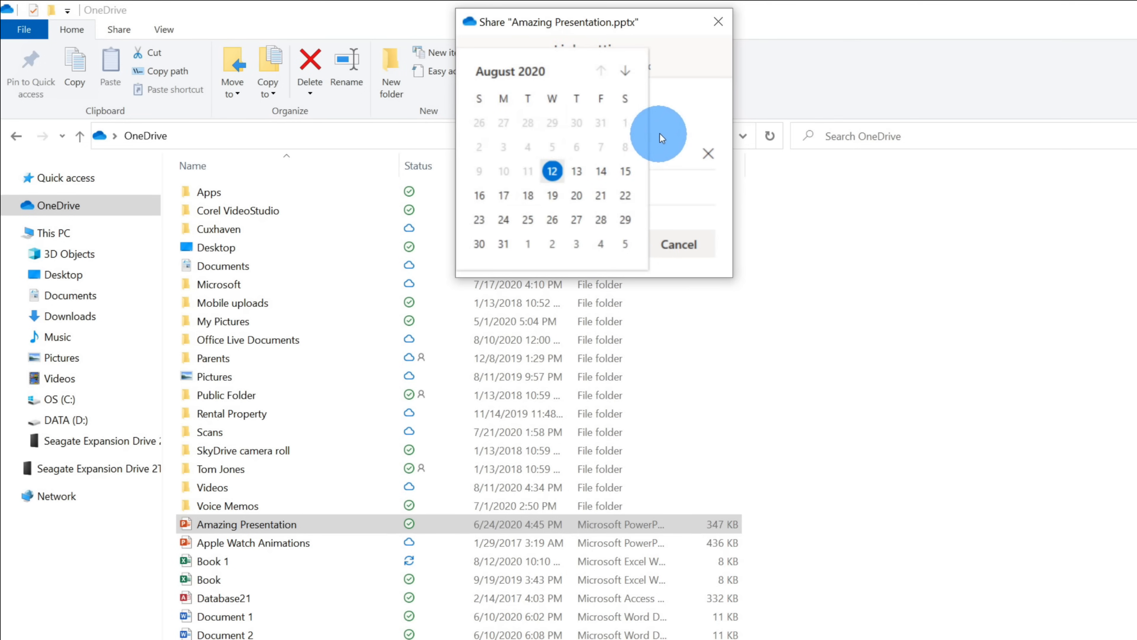
pyautogui.click(669, 108)
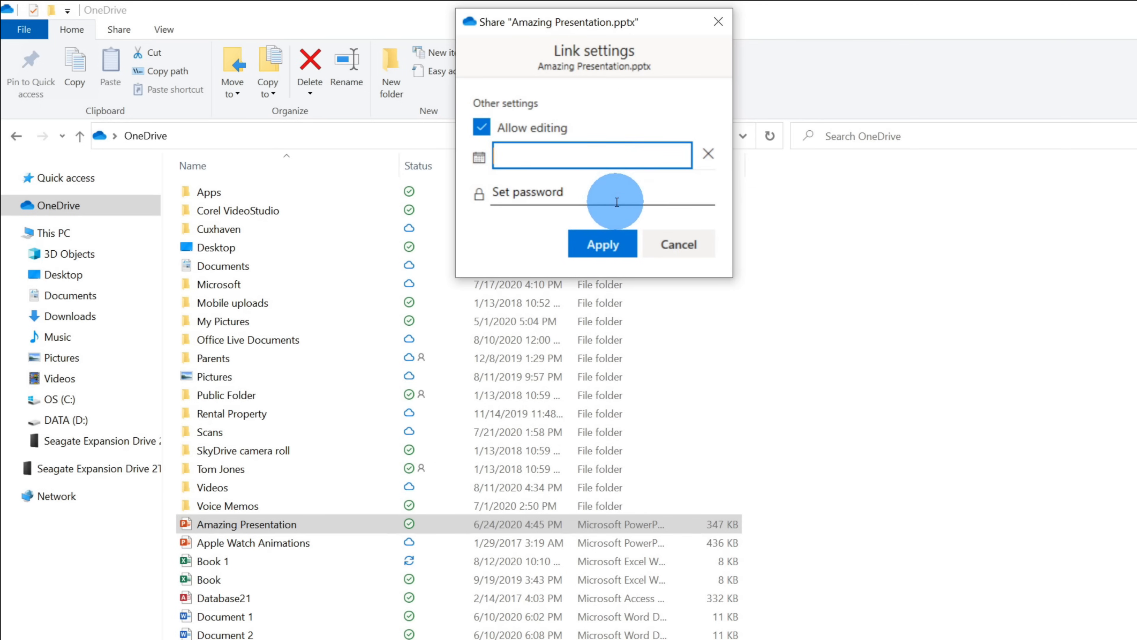
pyautogui.click(615, 193)
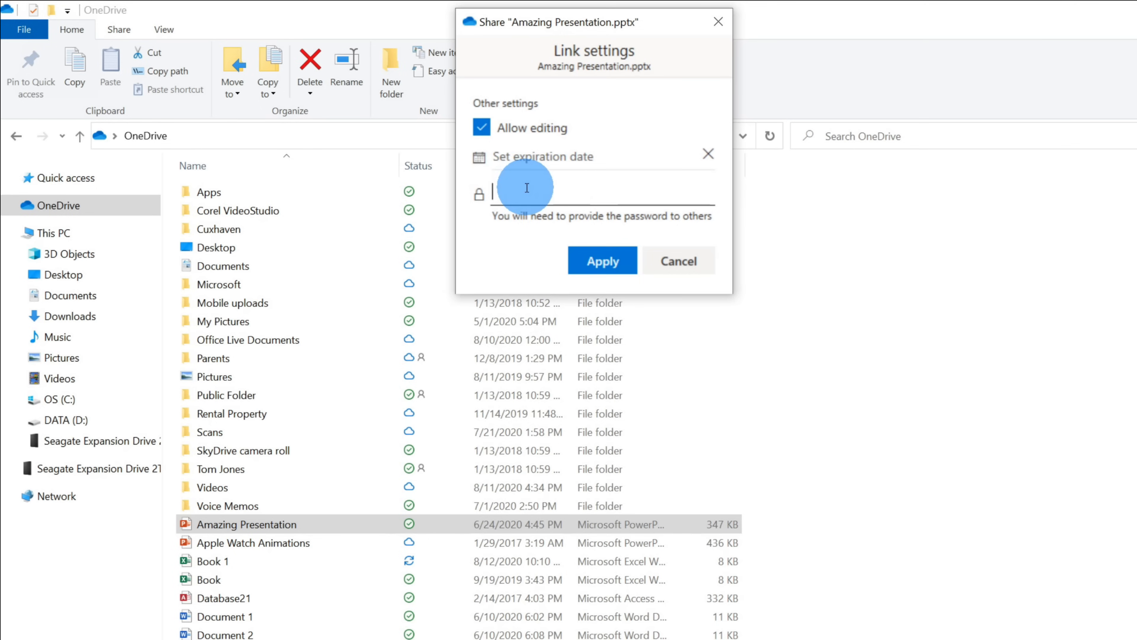
pyautogui.click(675, 257)
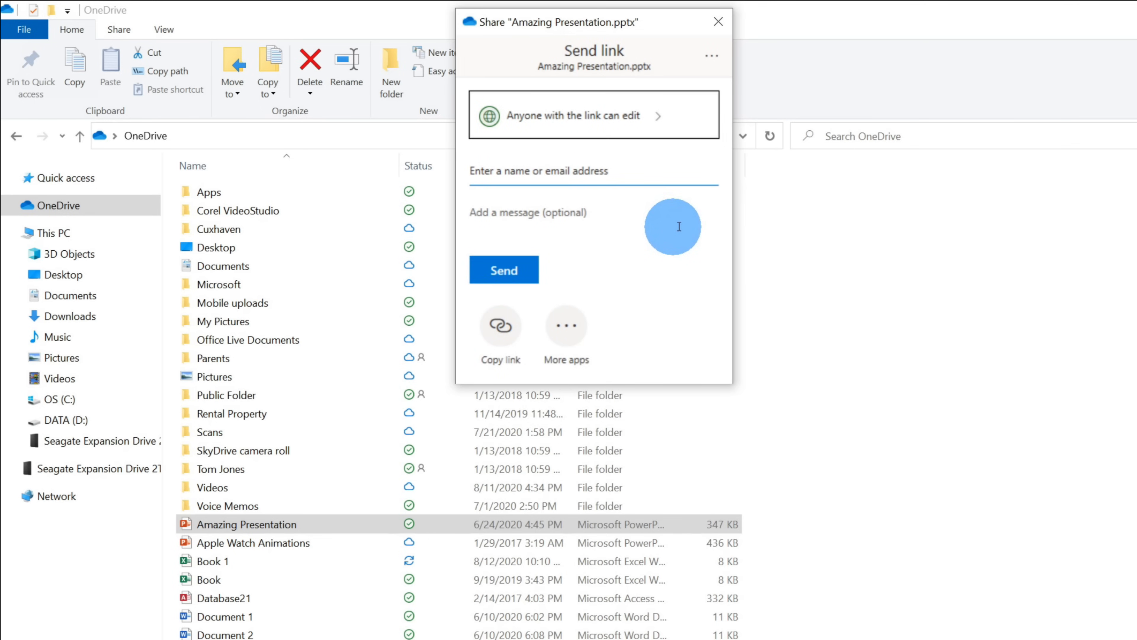
pyautogui.click(580, 173)
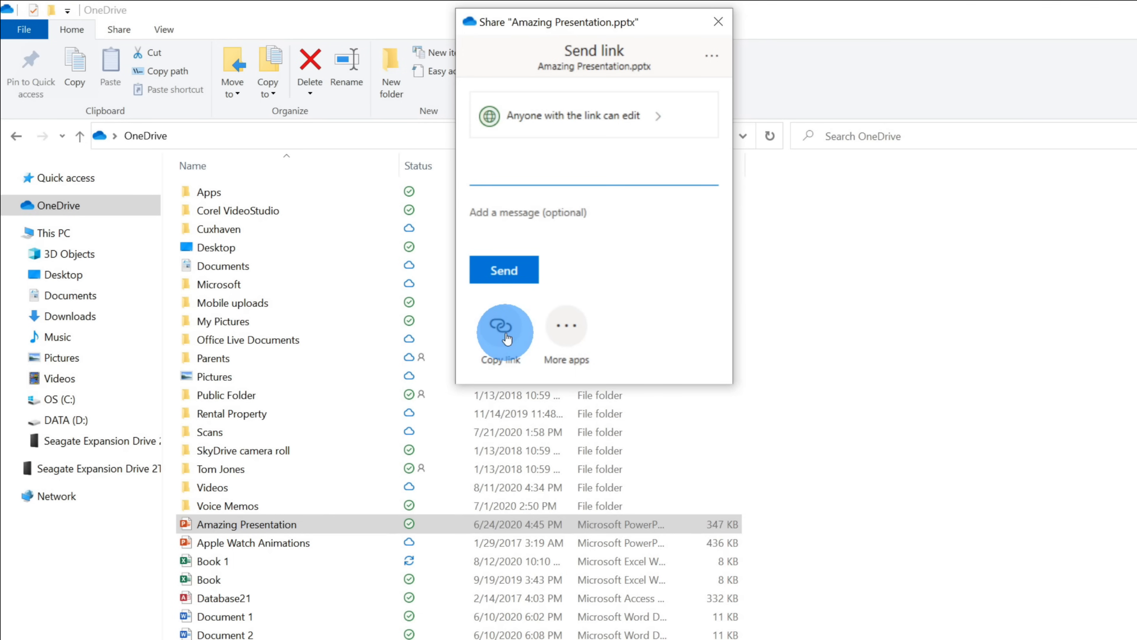
pyautogui.click(529, 547)
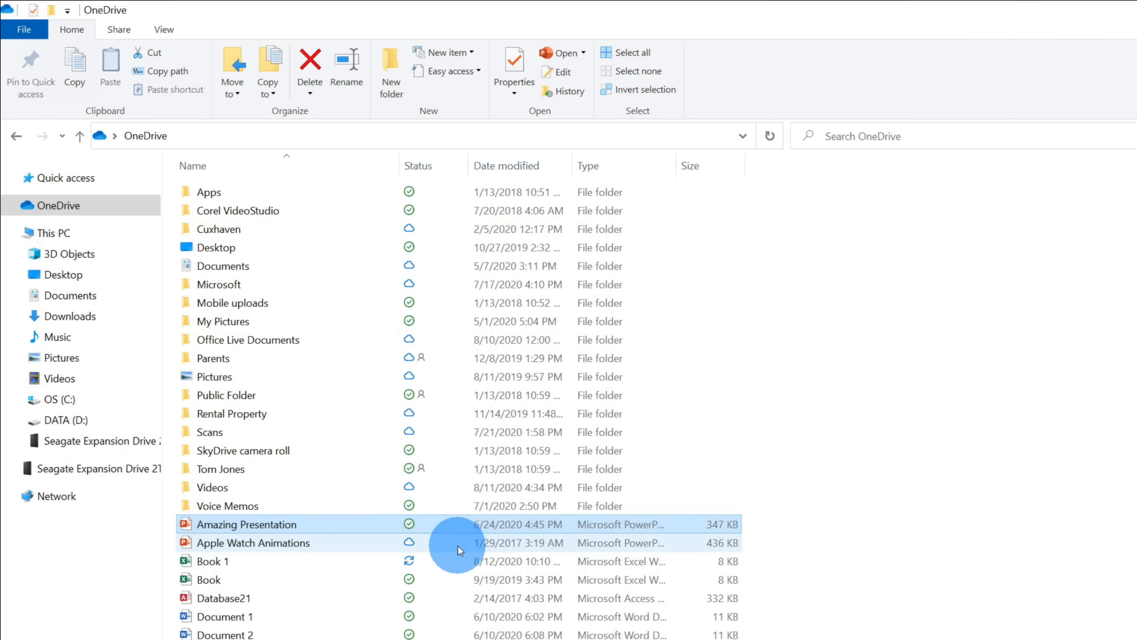
# View the Amazing Presentation file online.
pyautogui.rightClick(398, 522)
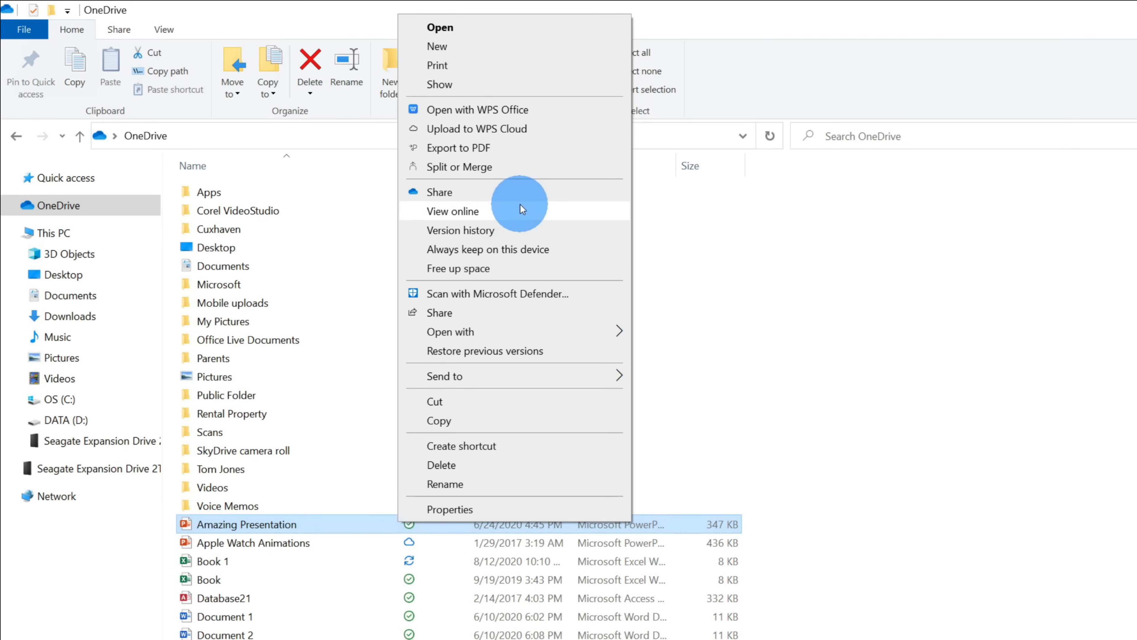
pyautogui.click(501, 212)
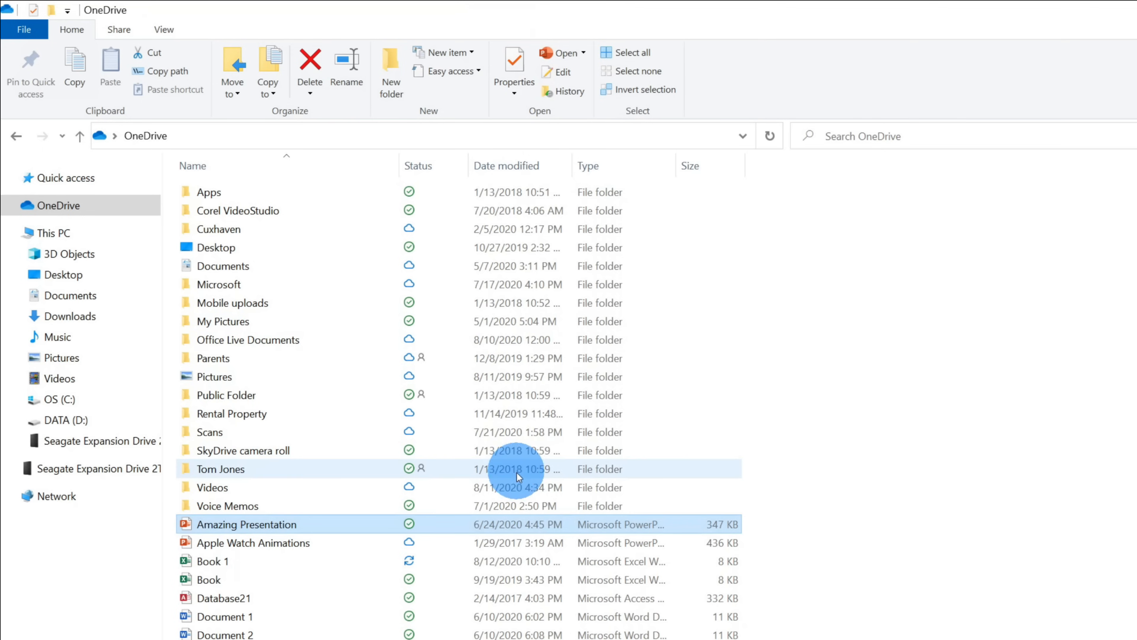
# Open the version history of the Amazing Presentation file, check the options for the listed version, and close it.
pyautogui.rightClick(404, 521)
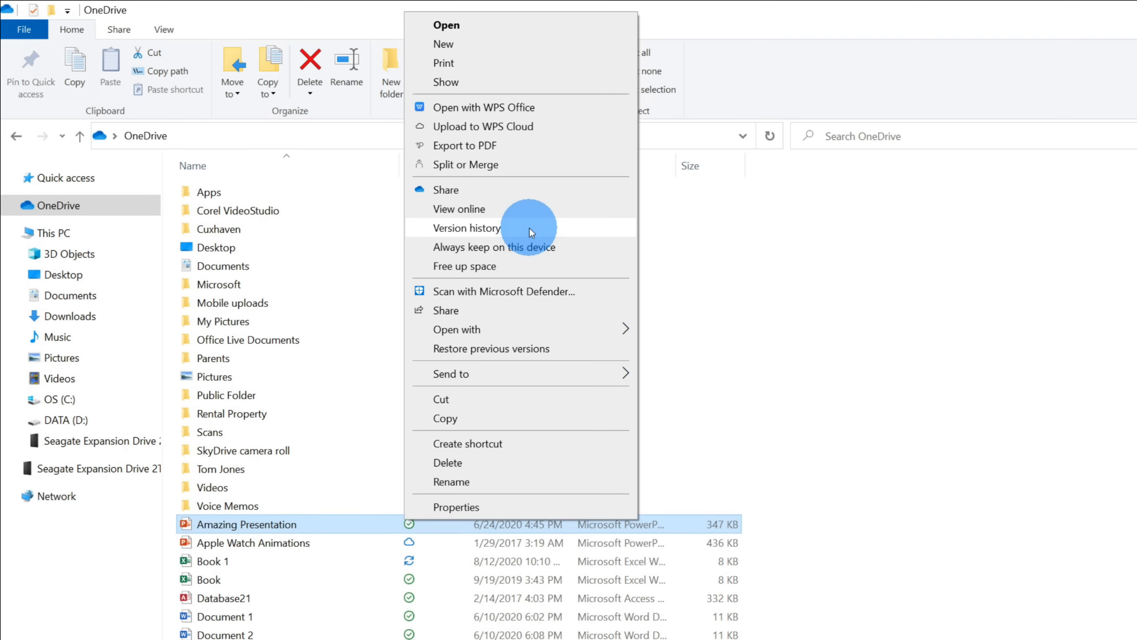
pyautogui.click(560, 229)
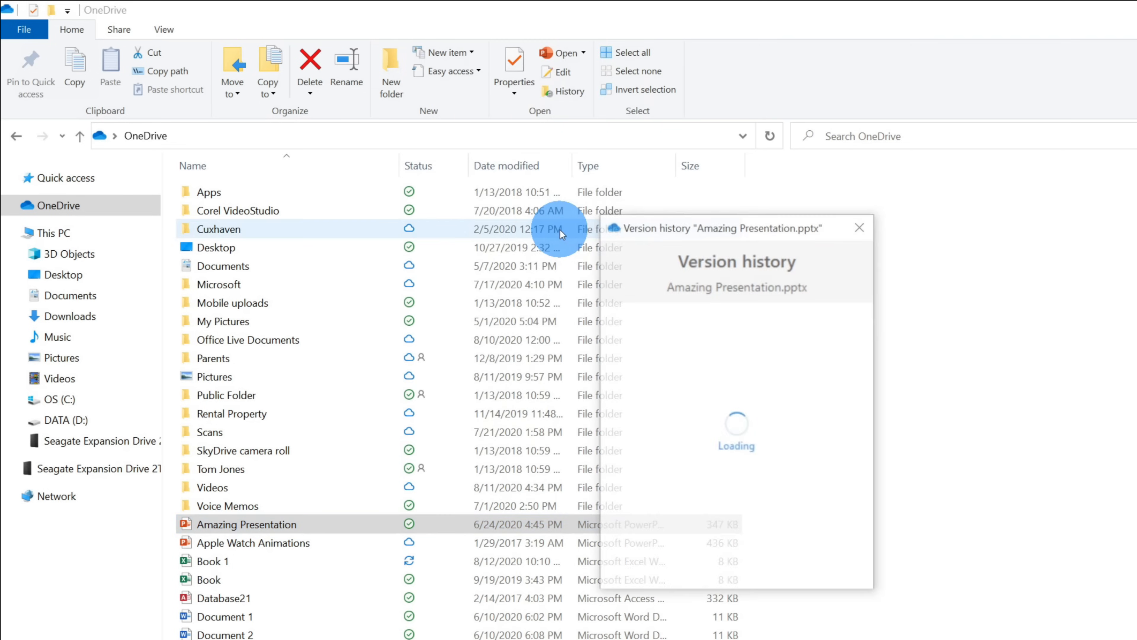
pyautogui.moveTo(783, 315)
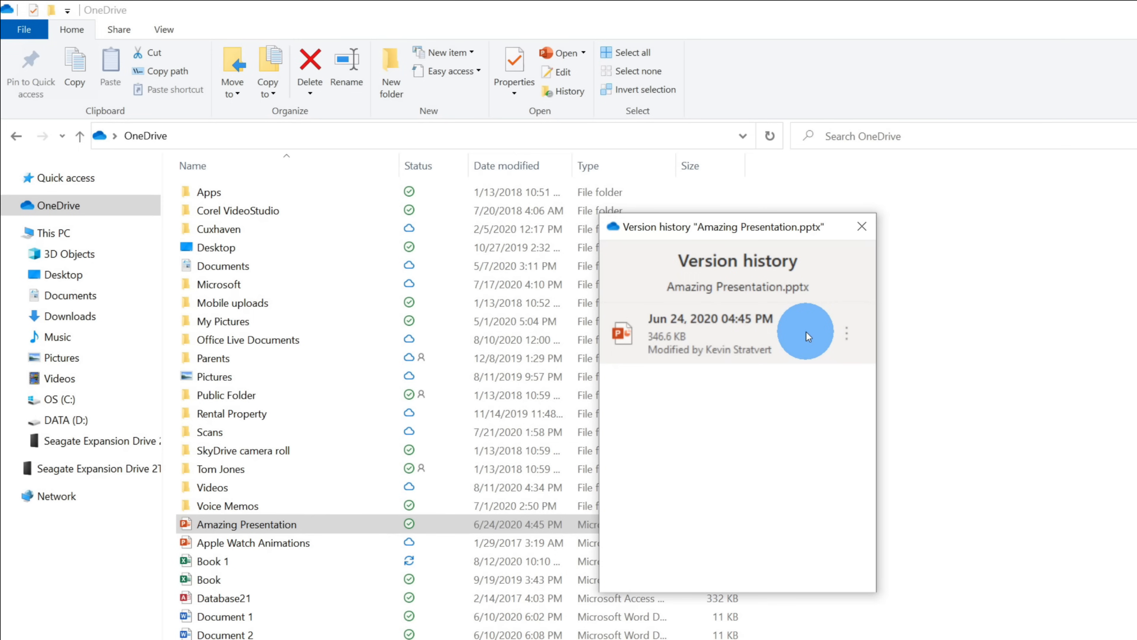
pyautogui.click(844, 337)
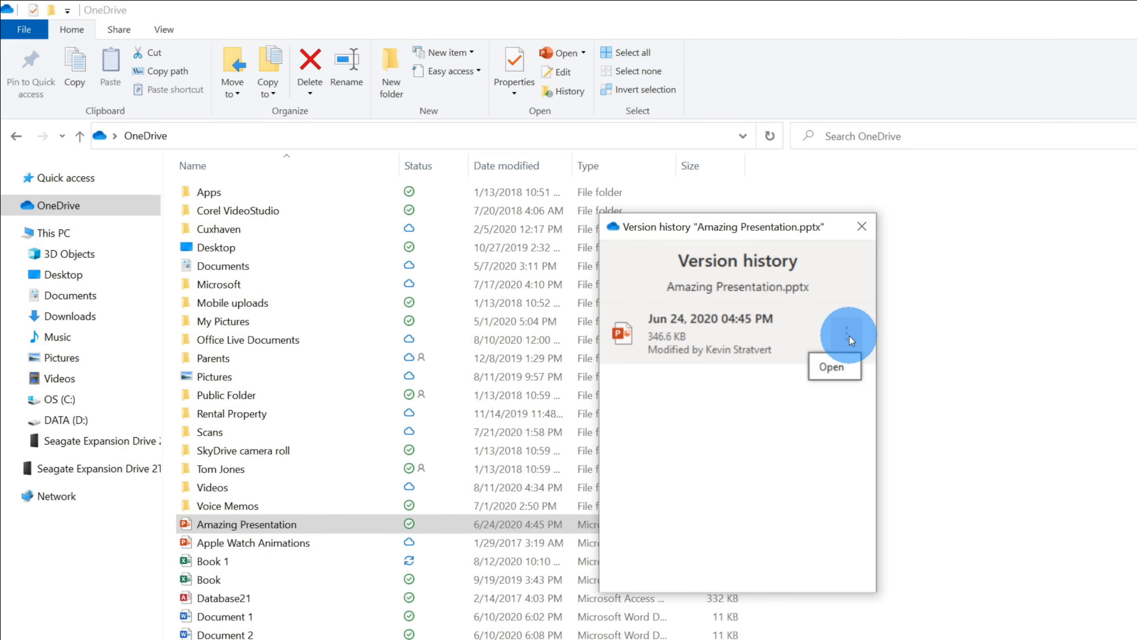
pyautogui.click(751, 397)
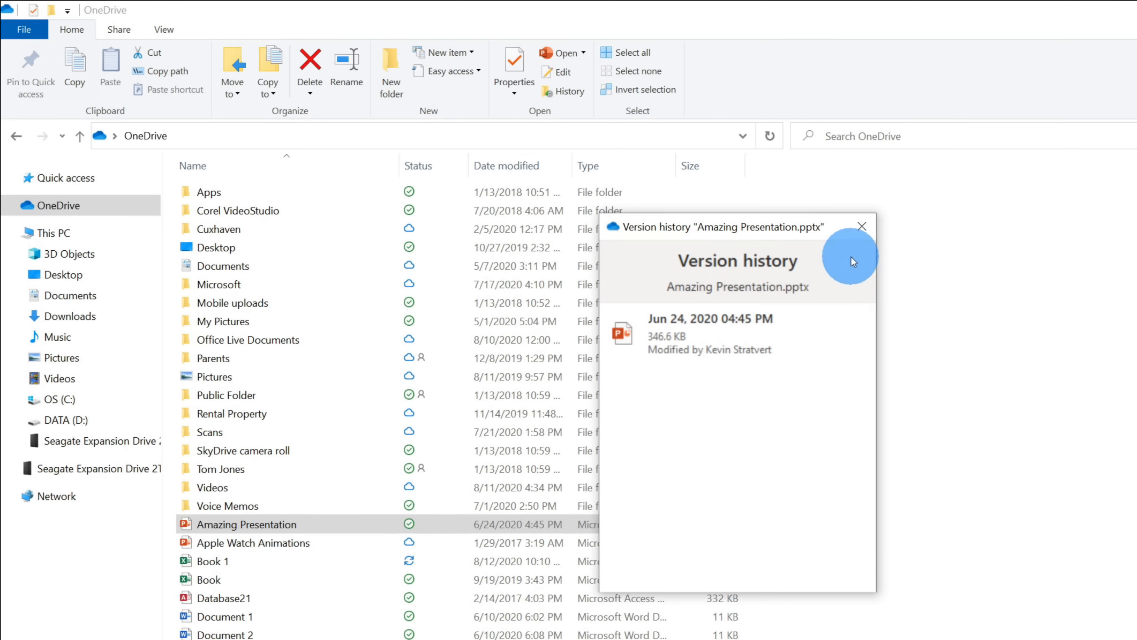
pyautogui.click(862, 228)
# Free up the local disk space used by the Amazing Presentation file.
pyautogui.rightClick(381, 525)
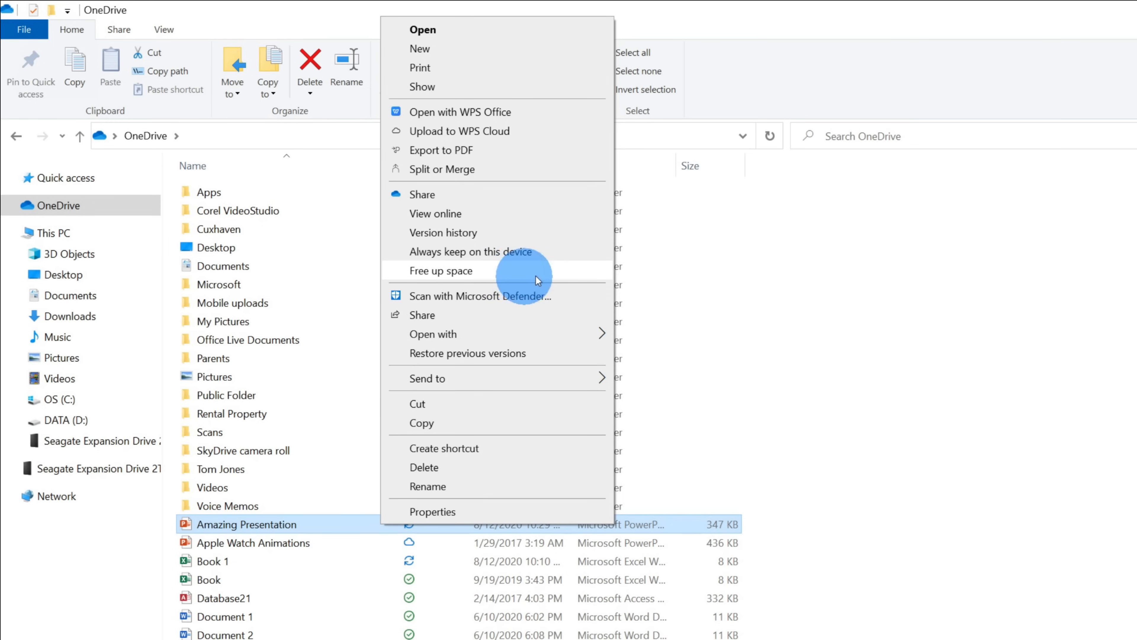
pyautogui.click(509, 271)
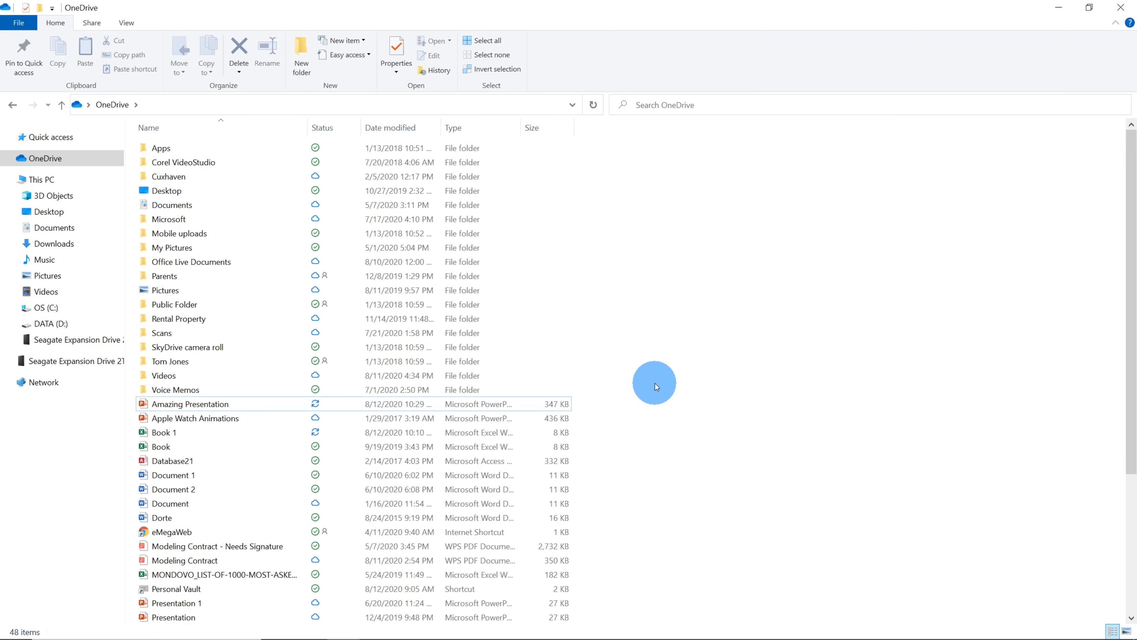
# Switch to the browser to view the onedrive.com home page, and minimize the browser again.
pyautogui.moveTo(384, 638)
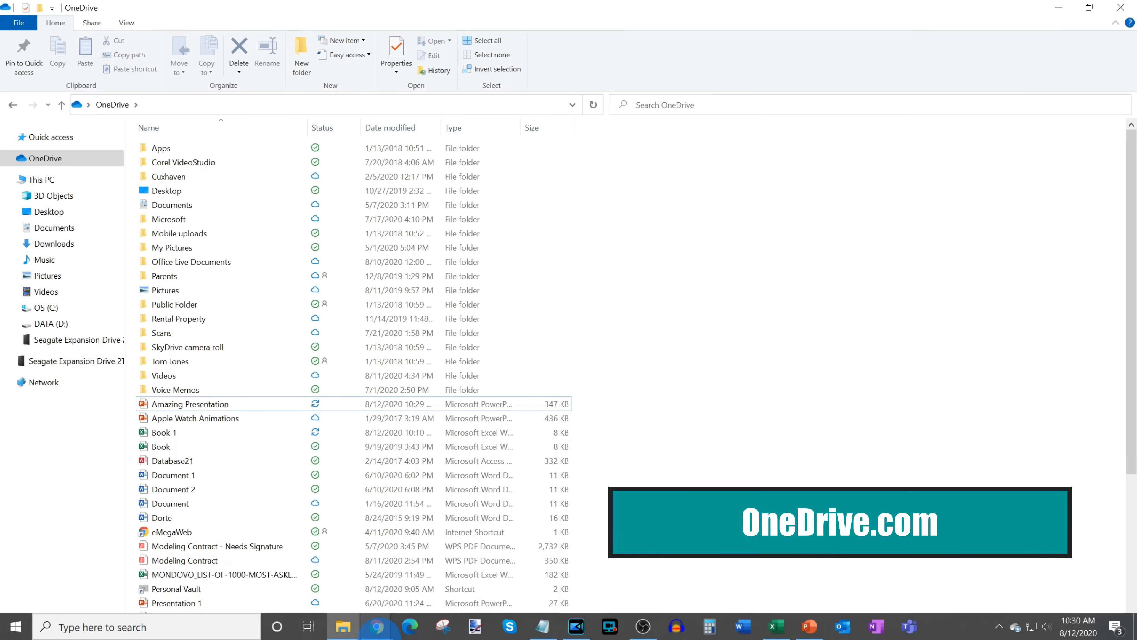
pyautogui.click(350, 589)
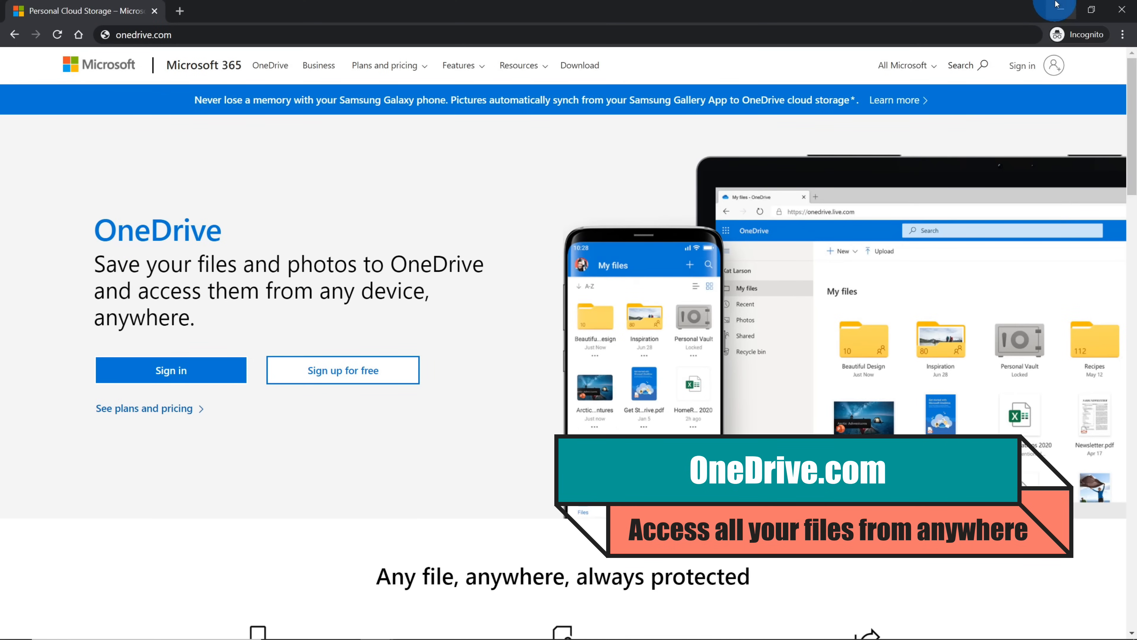
pyautogui.click(1058, 10)
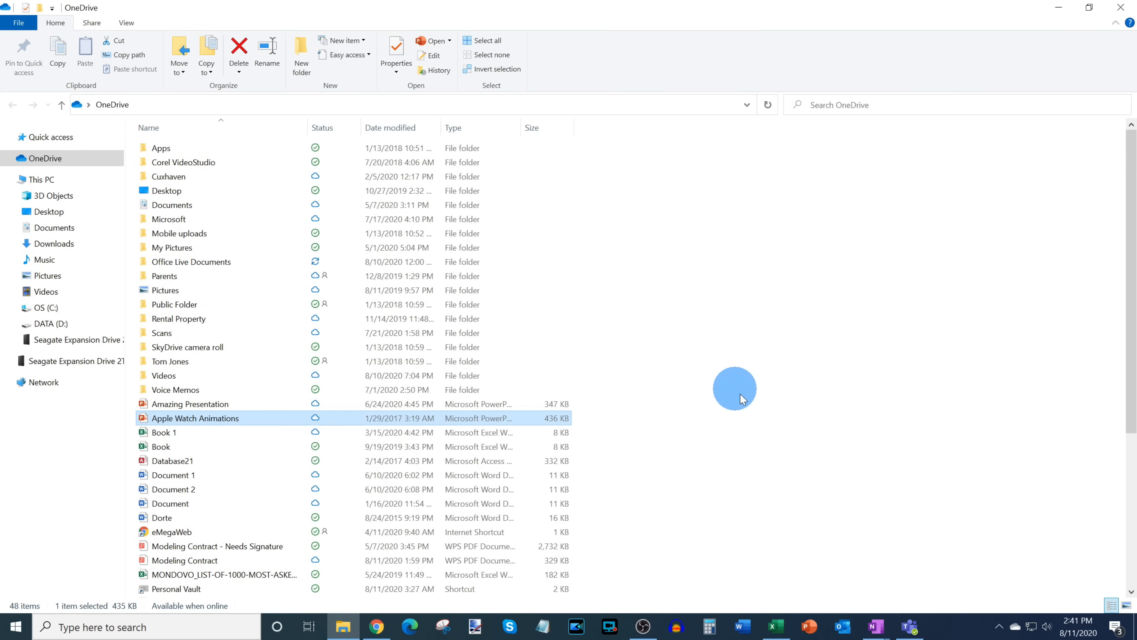
# View OneDrive online from the sync client and search all files for "cursor".
pyautogui.click(1016, 633)
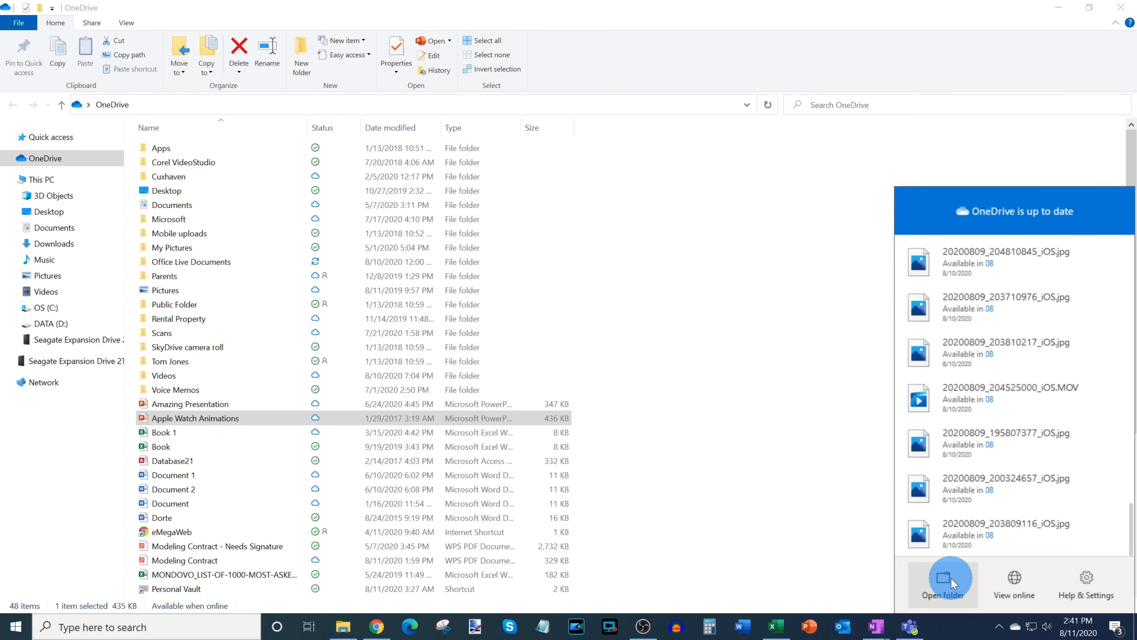
pyautogui.click(1021, 579)
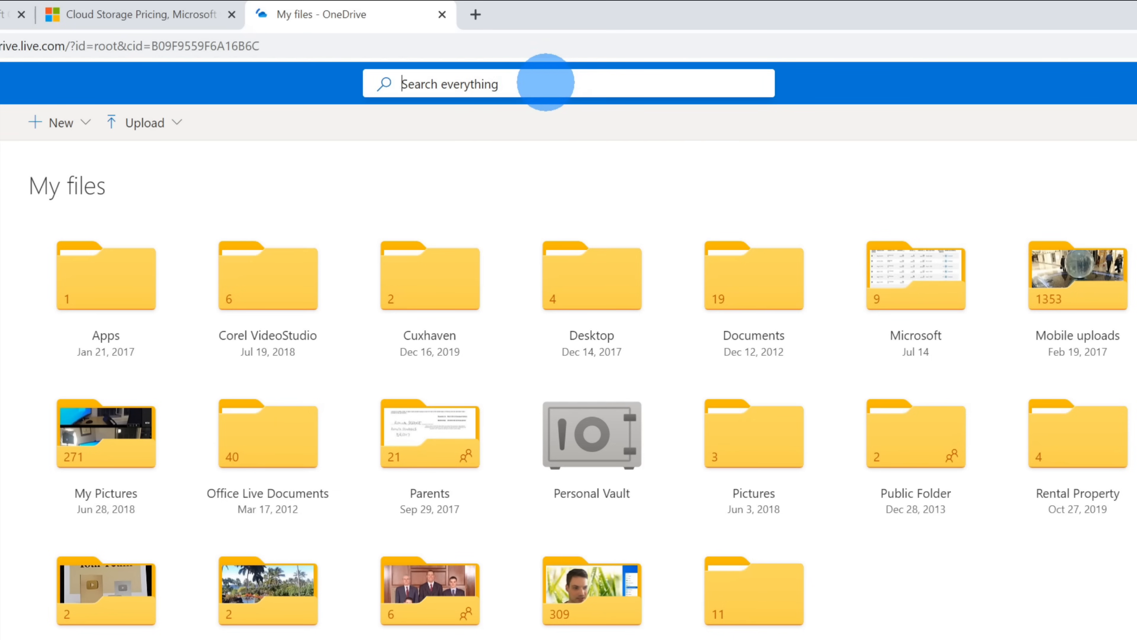
pyautogui.write('curso')
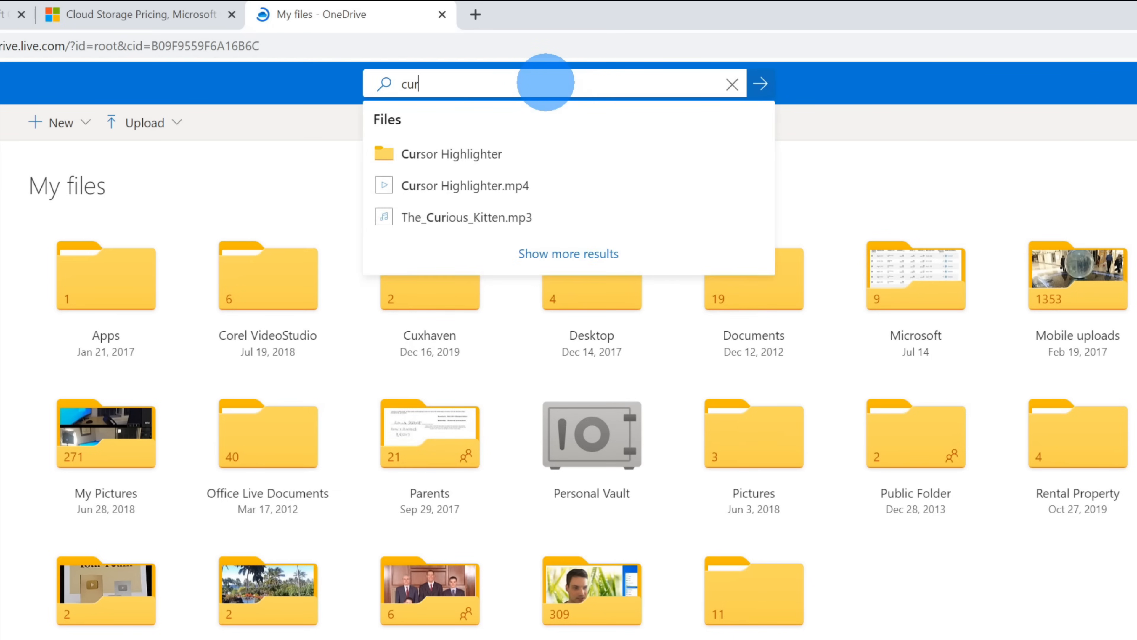
pyautogui.write('r')
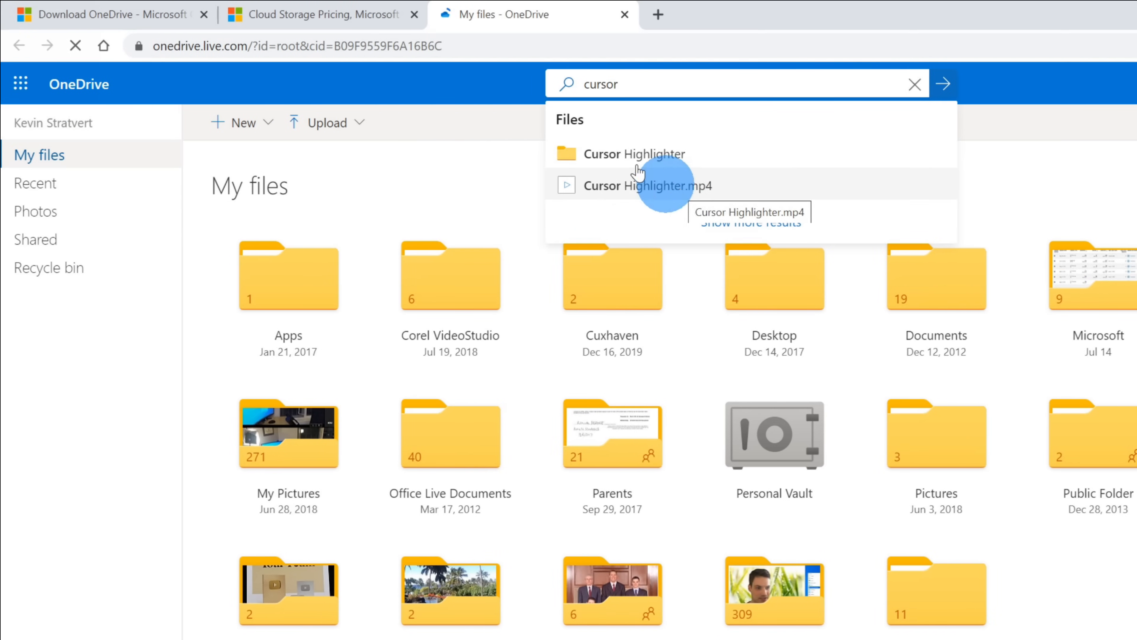
# Examine the options for creating new items, uploading files or folders, and sorting in My files, without choosing any.
pyautogui.click(319, 130)
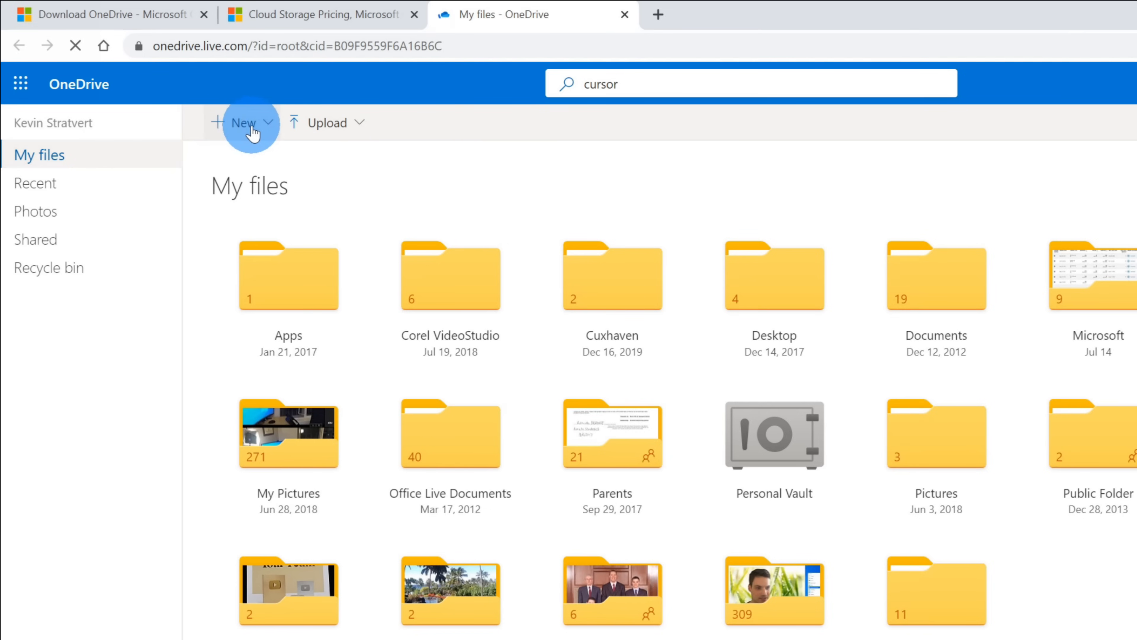
pyautogui.click(267, 130)
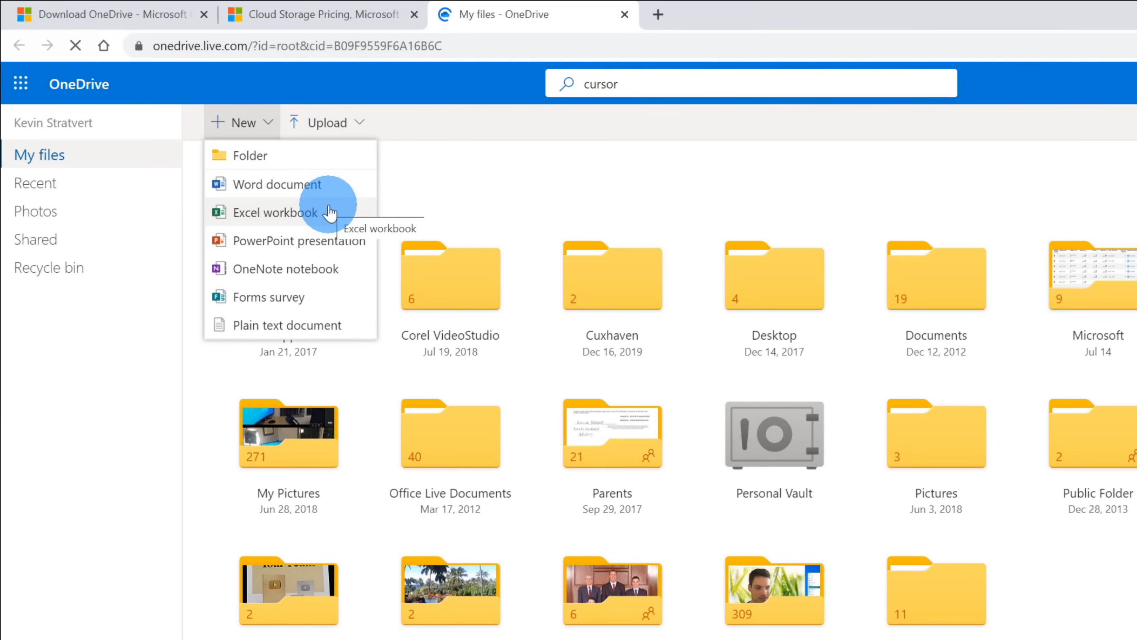
pyautogui.click(348, 129)
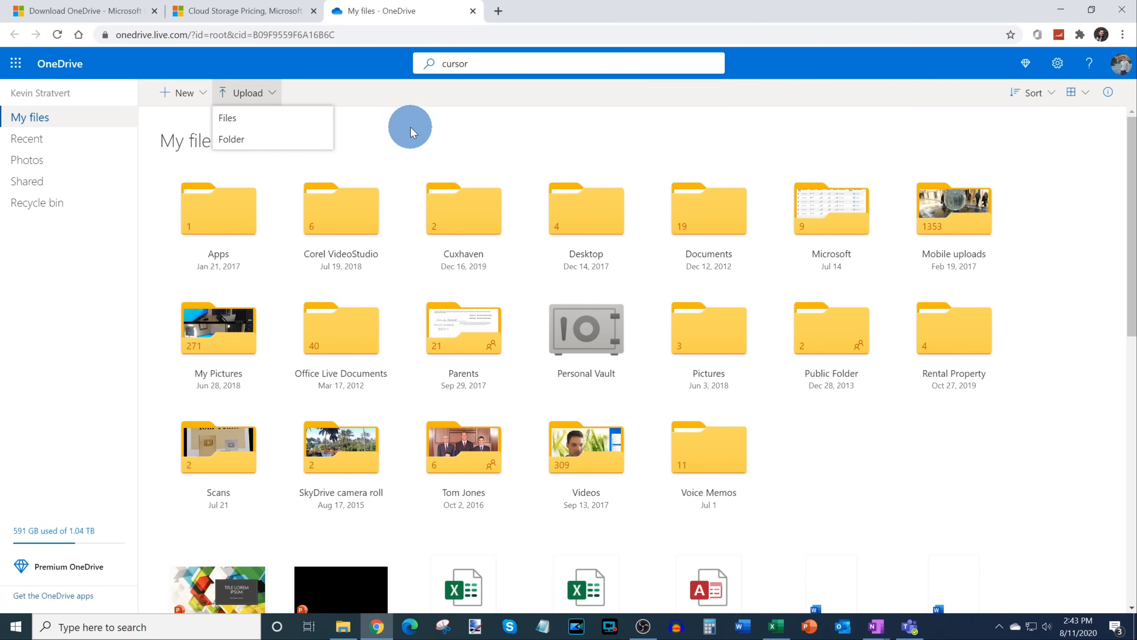
pyautogui.click(542, 168)
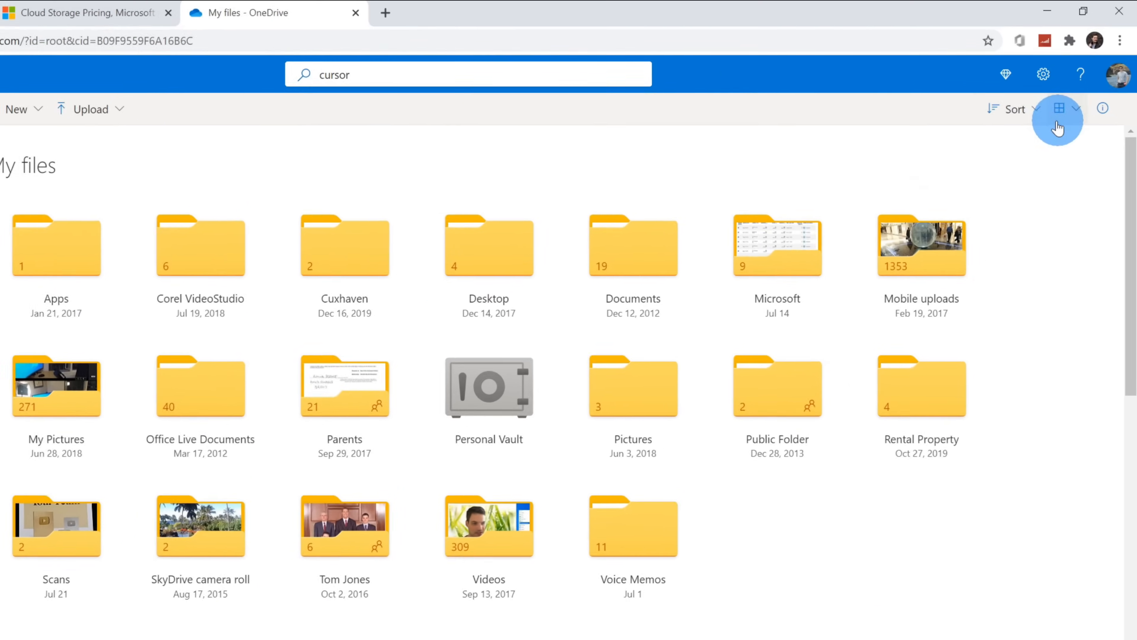
pyautogui.click(1030, 117)
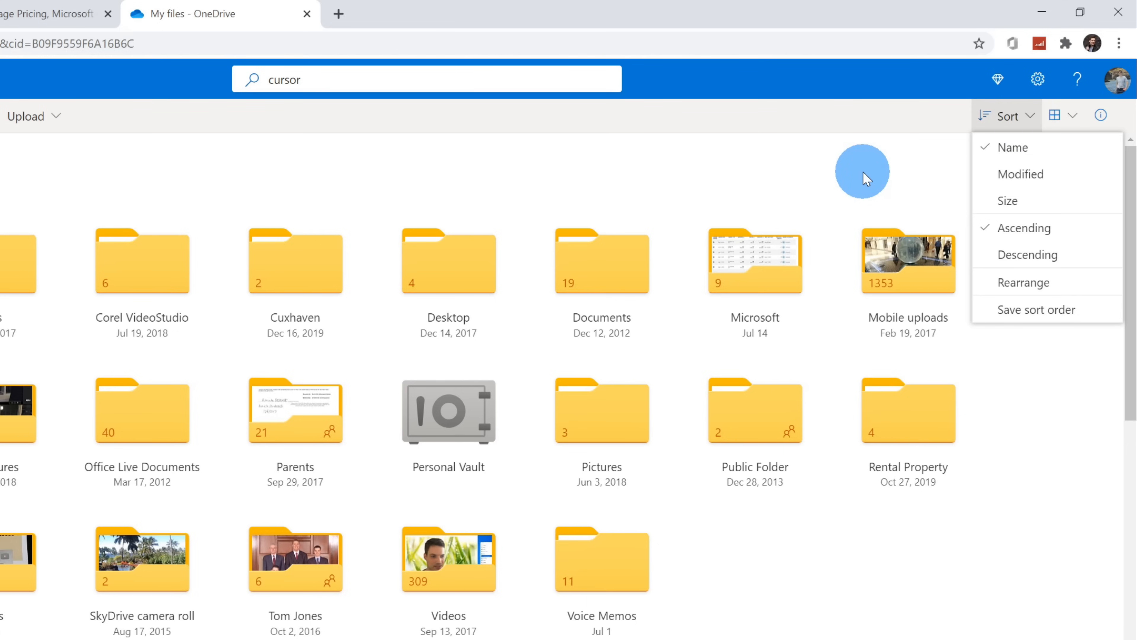
pyautogui.click(862, 171)
# Try the Compact list view for My files and switch back to Tiles.
pyautogui.click(1073, 117)
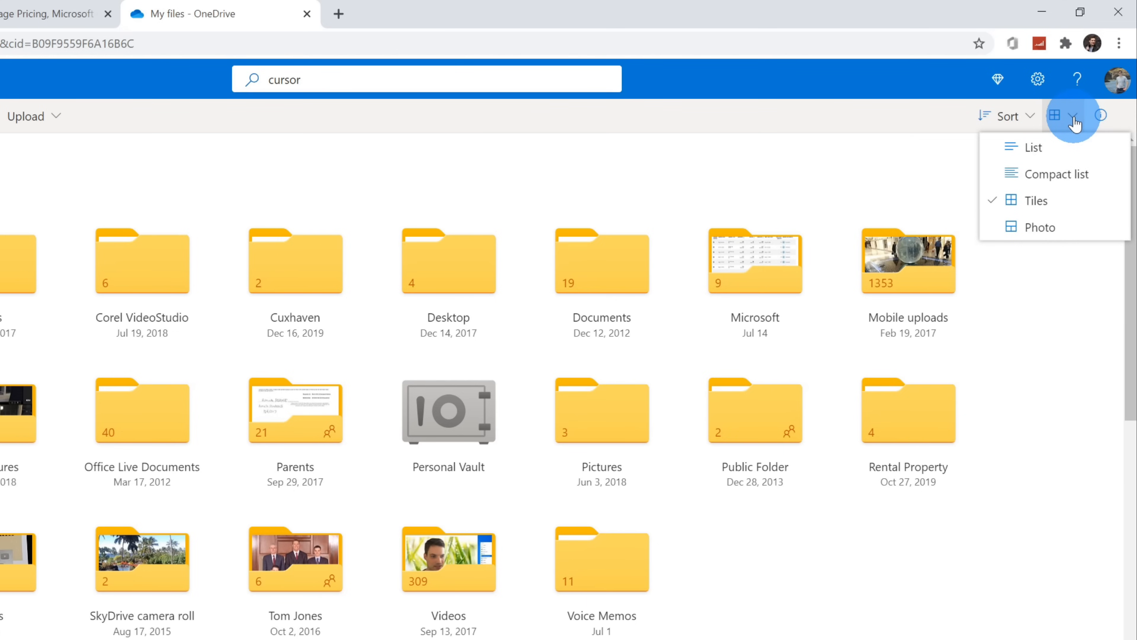
pyautogui.click(1070, 174)
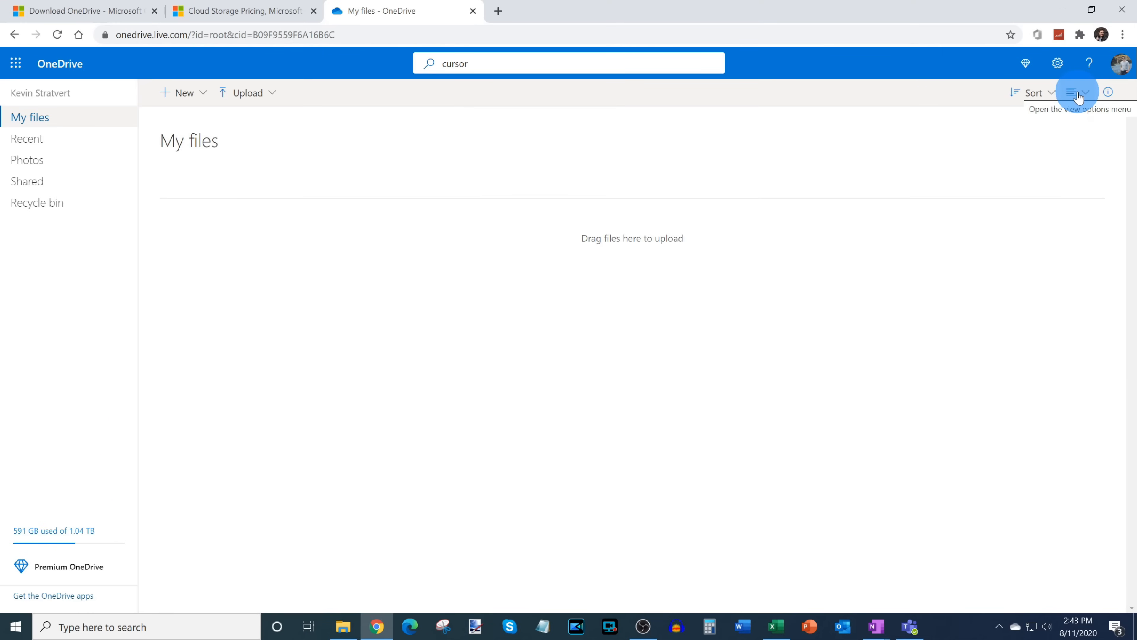
pyautogui.click(1078, 95)
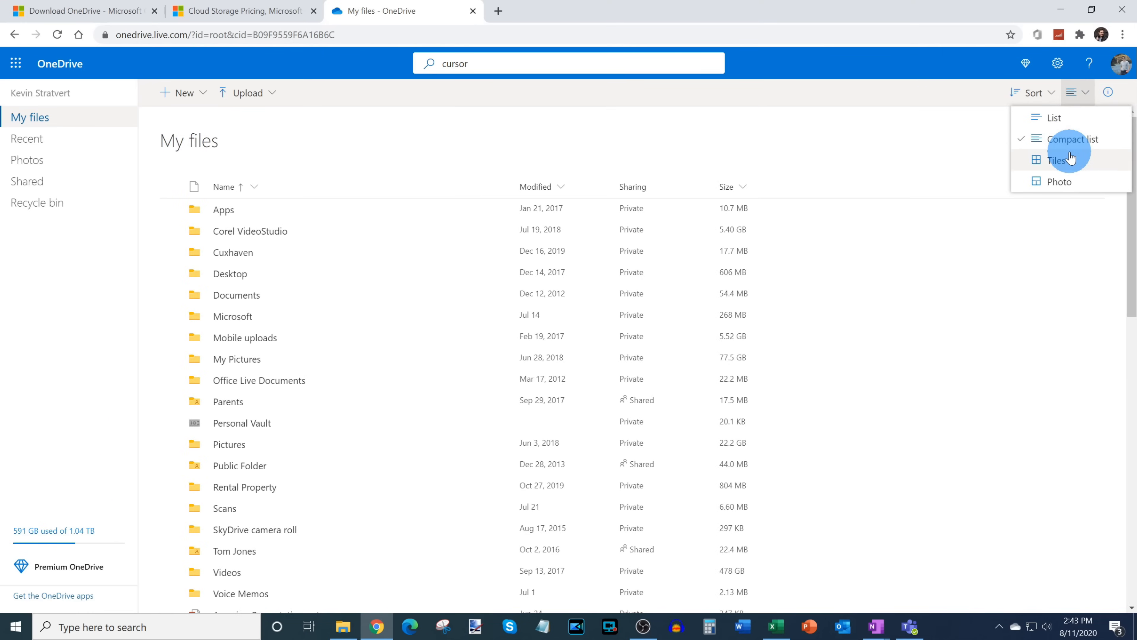
pyautogui.click(1060, 160)
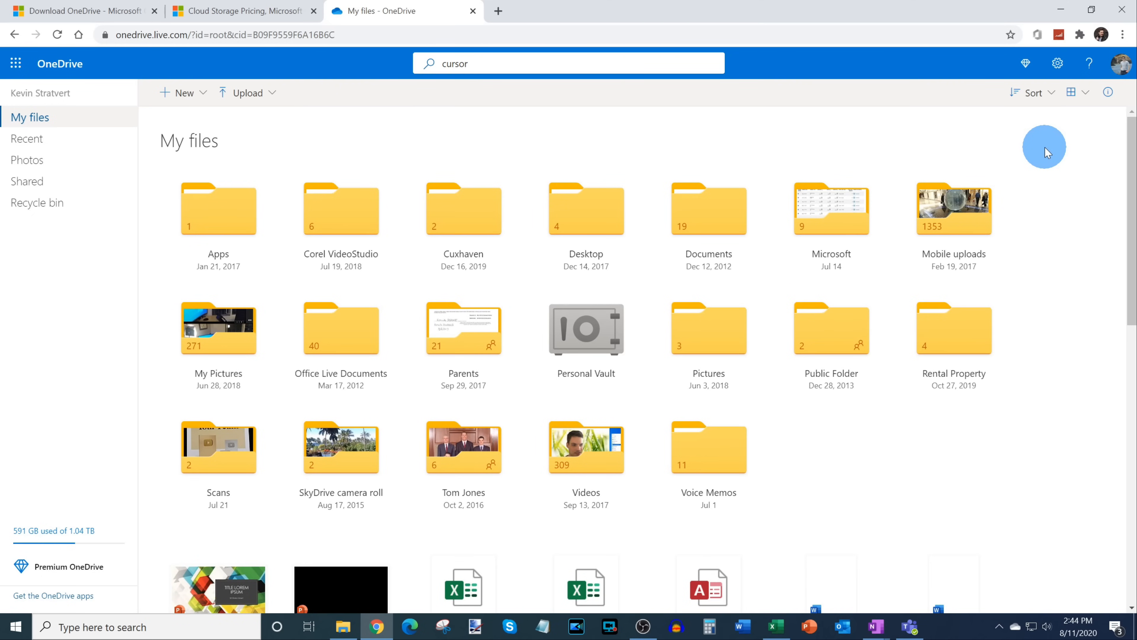
# Show the information pane for My files and hide it again.
pyautogui.click(1109, 99)
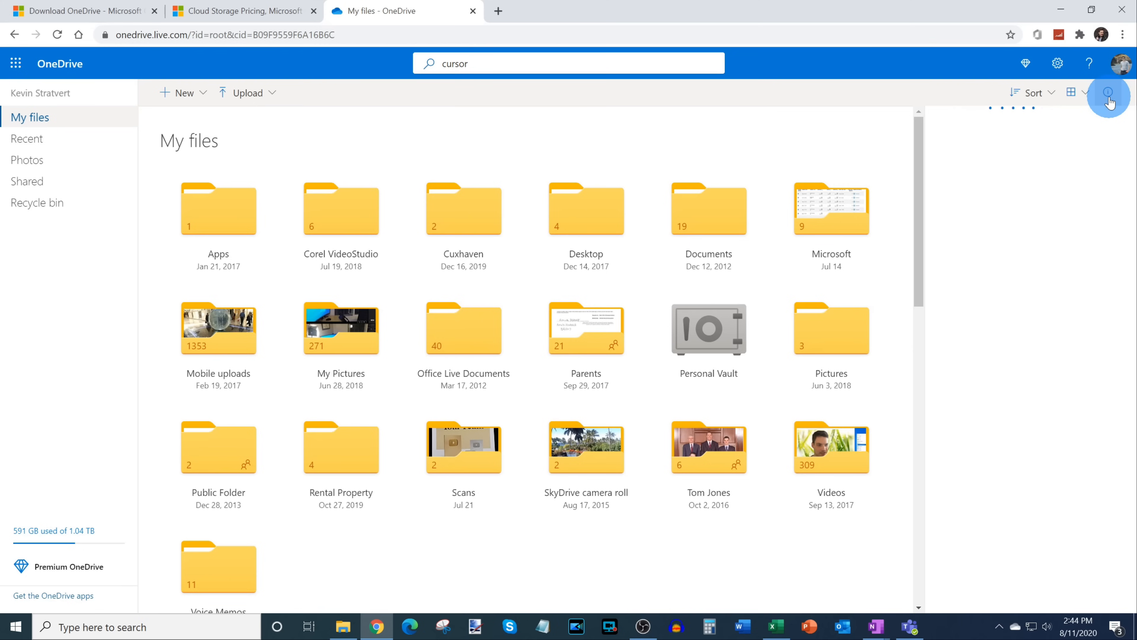
pyautogui.click(1109, 93)
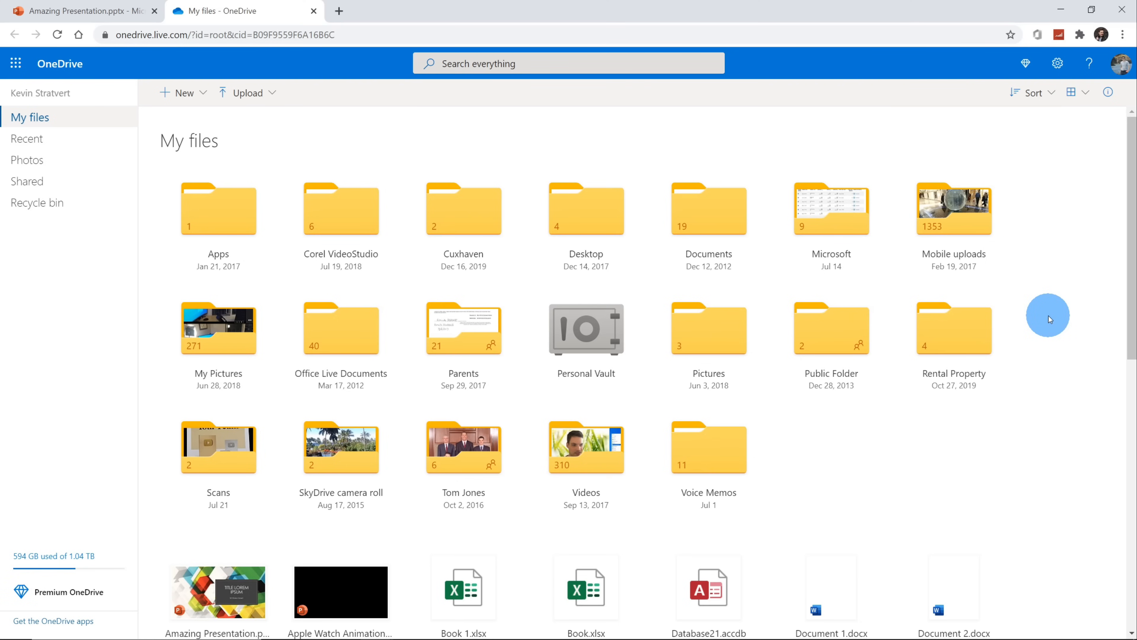
# Review the file actions for Amazing Presentation in My files, including opening and closing its Send link dialog.
pyautogui.scroll(-4, 1049, 316)
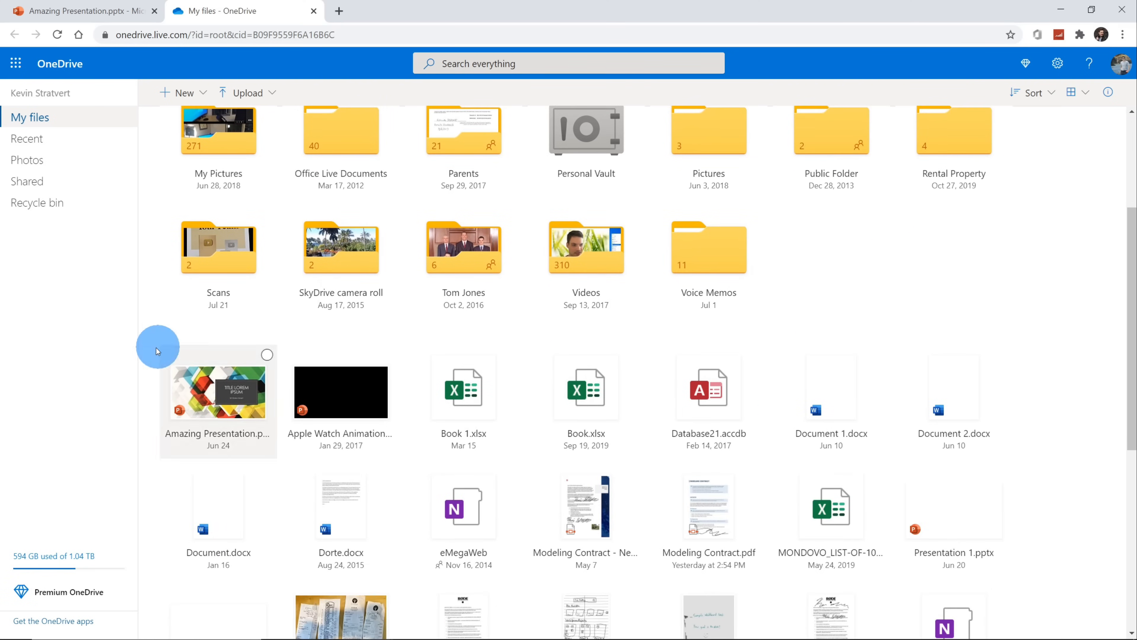
pyautogui.rightClick(210, 379)
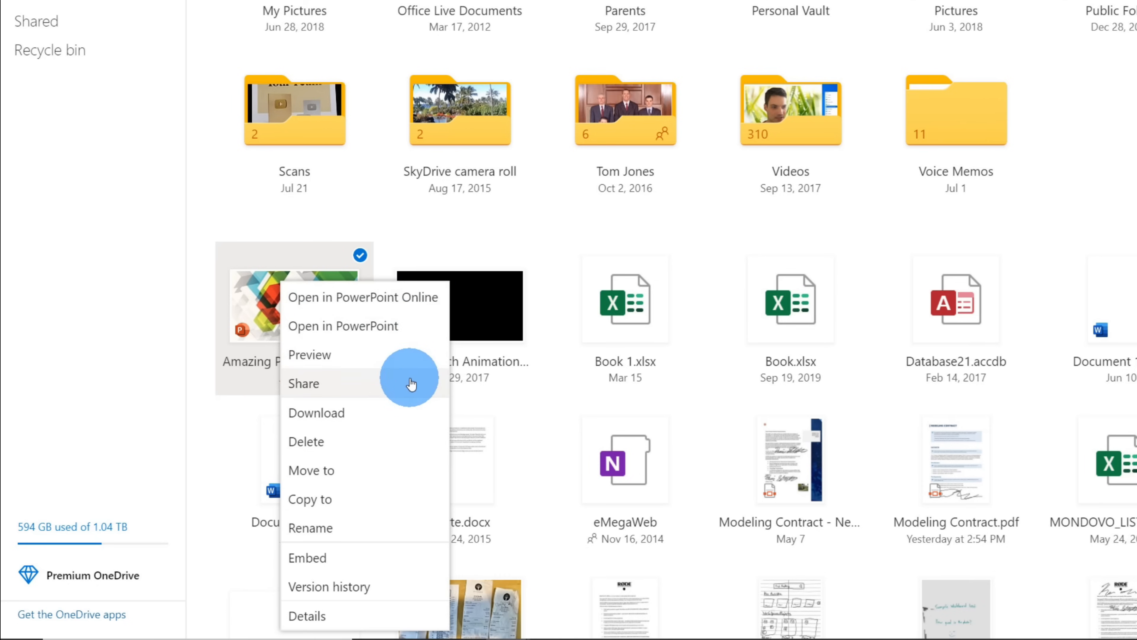
pyautogui.click(392, 384)
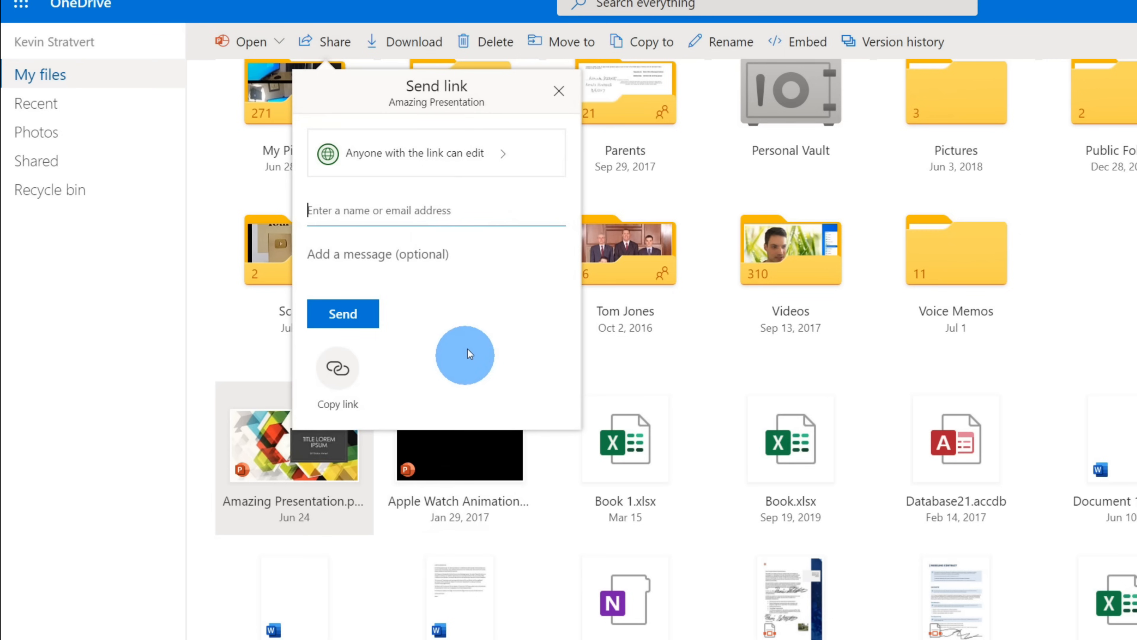
pyautogui.click(559, 91)
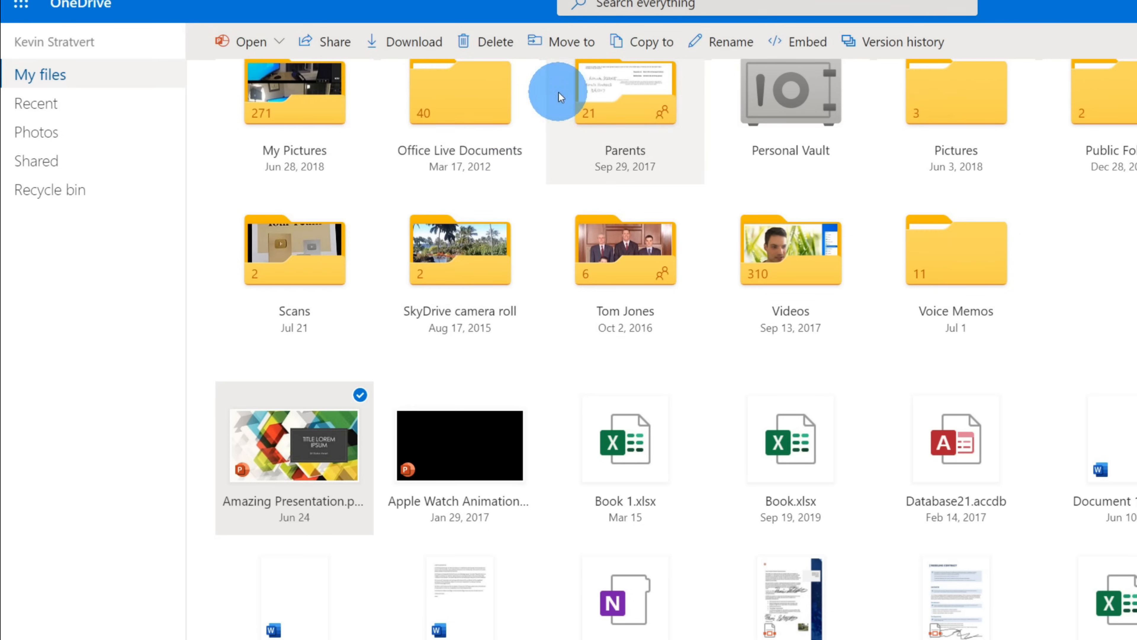
pyautogui.rightClick(344, 449)
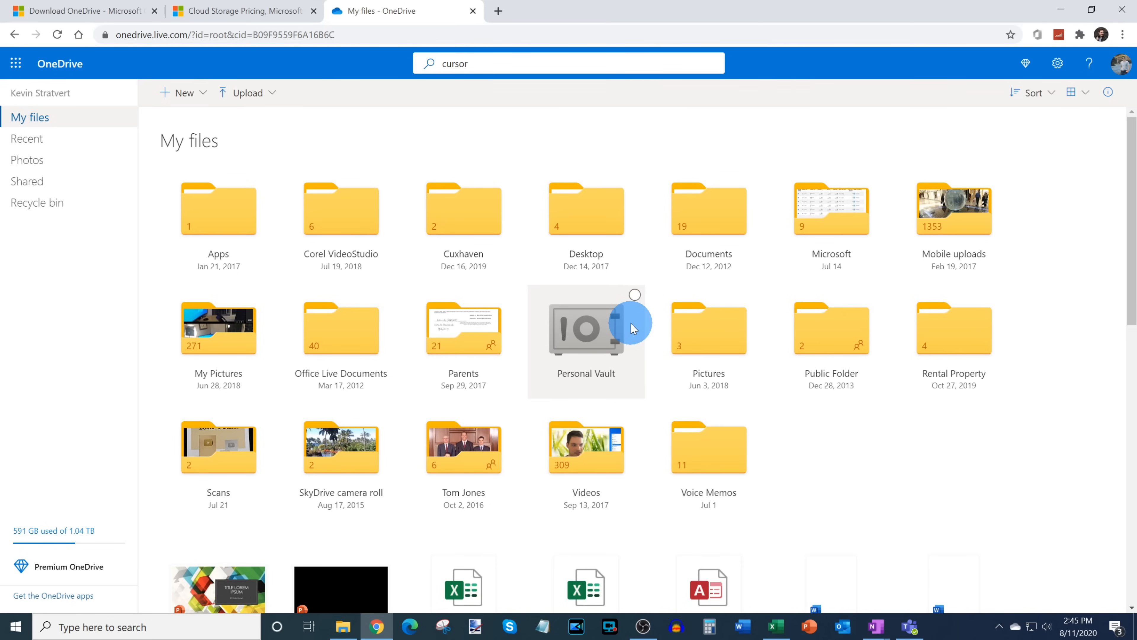
# Browse the Recent, Photos, Shared and Recycle bin sections of OneDrive online.
pyautogui.click(95, 141)
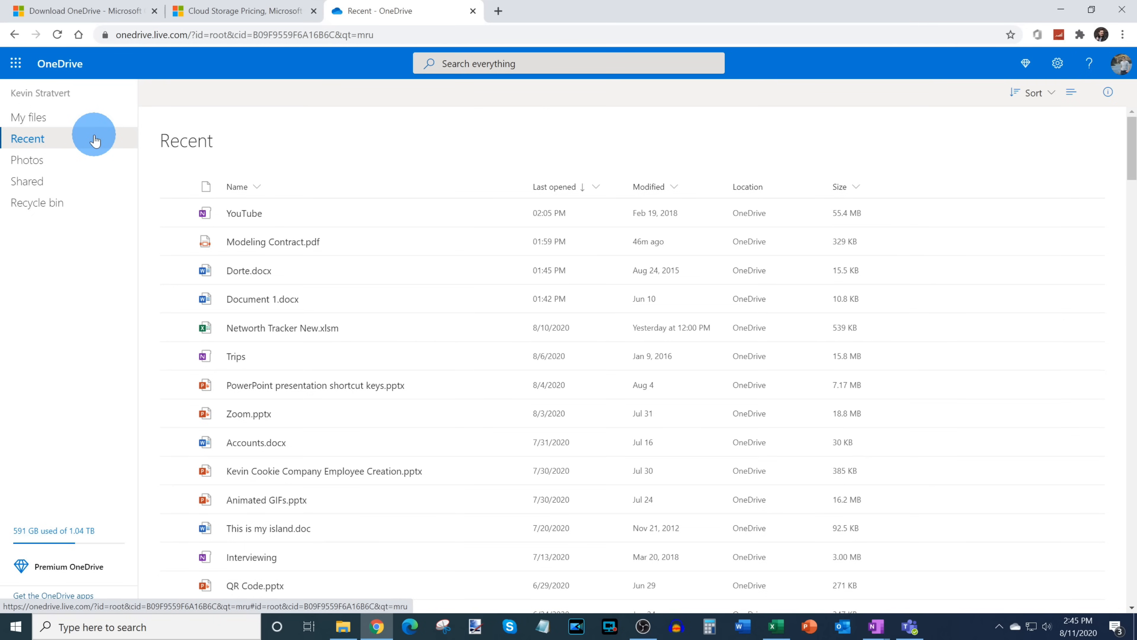
pyautogui.click(83, 162)
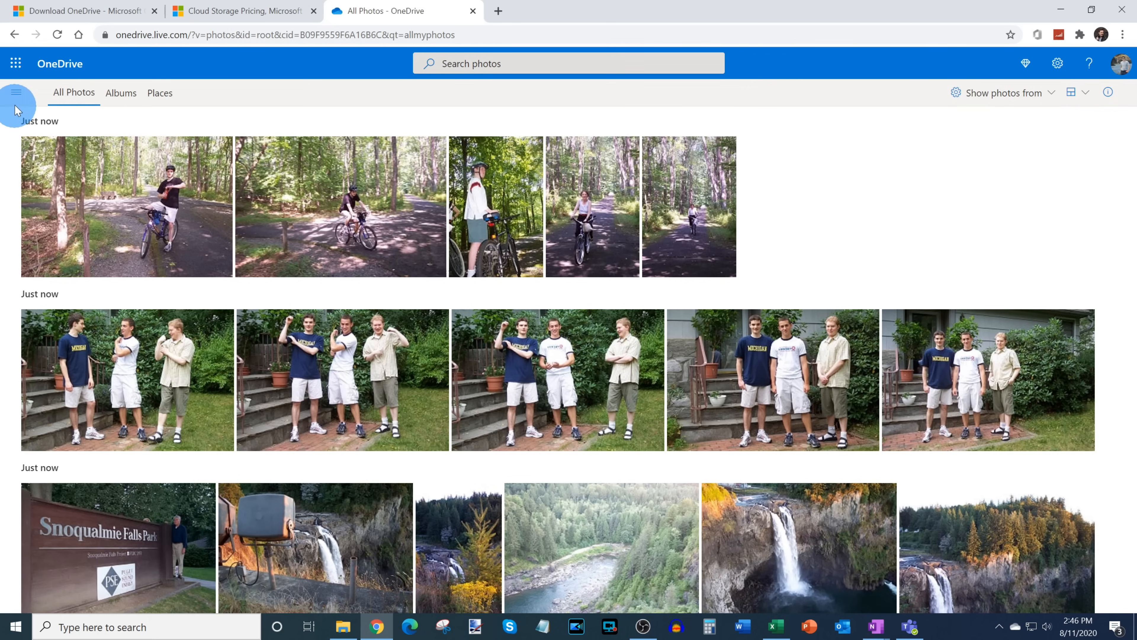
pyautogui.click(17, 94)
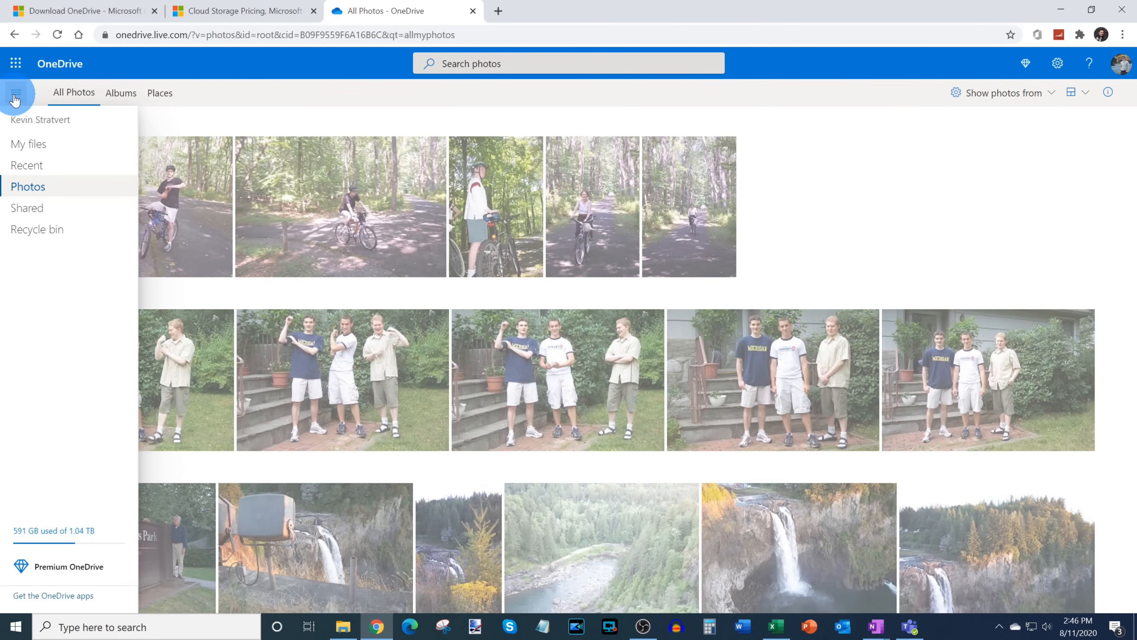
pyautogui.click(53, 213)
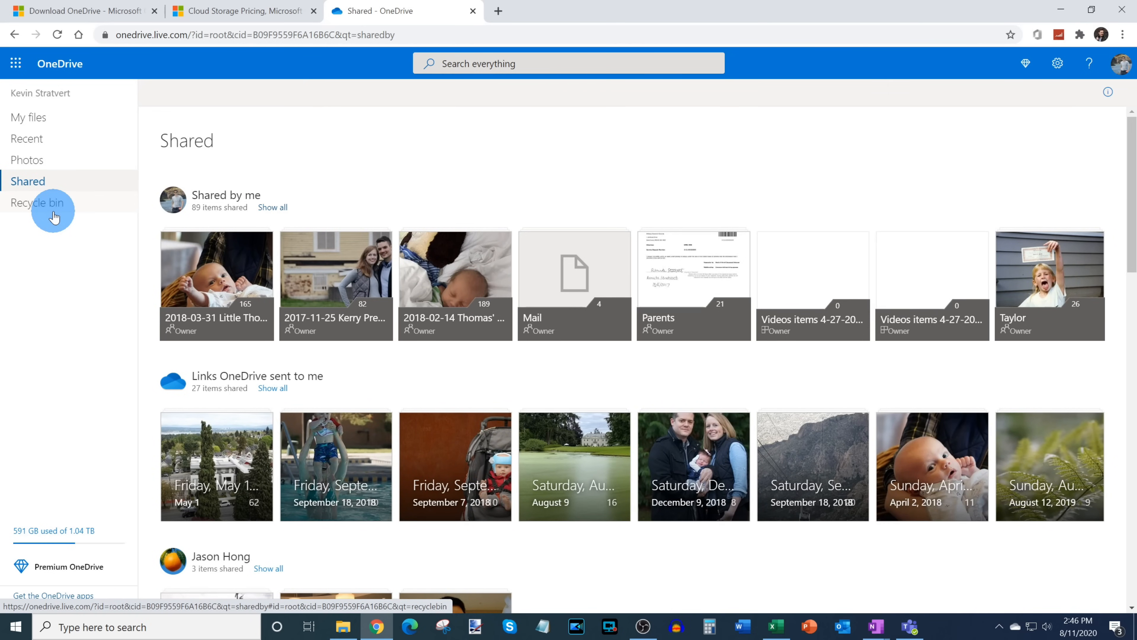
pyautogui.click(54, 216)
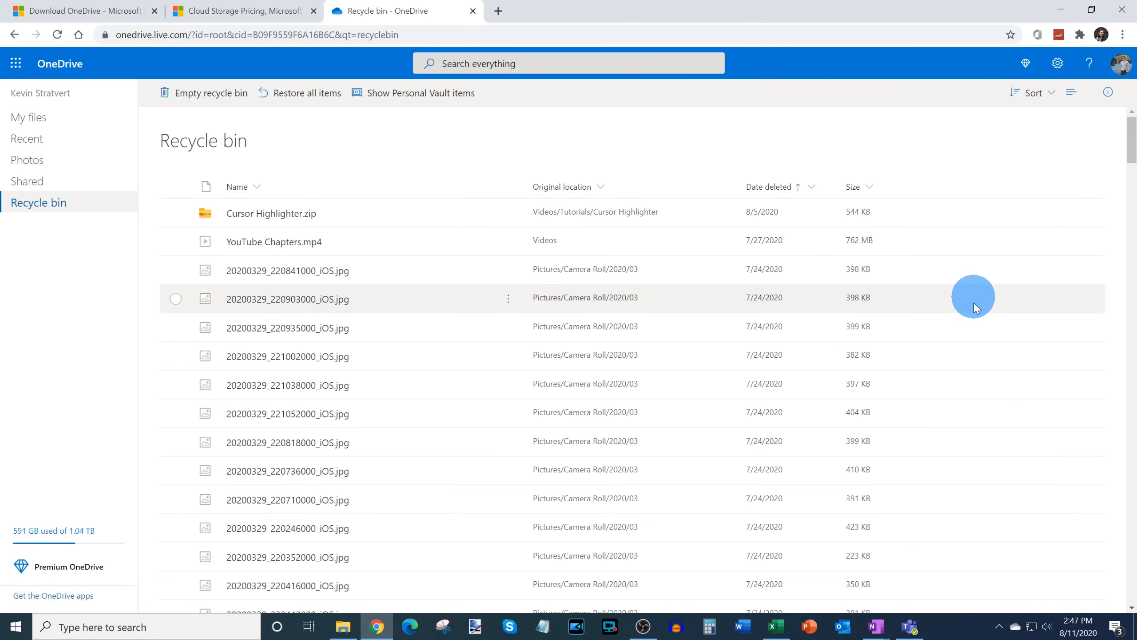
# Open the OneDrive desktop app's settings and review the general, notification and Files On-Demand options.
pyautogui.click(1016, 629)
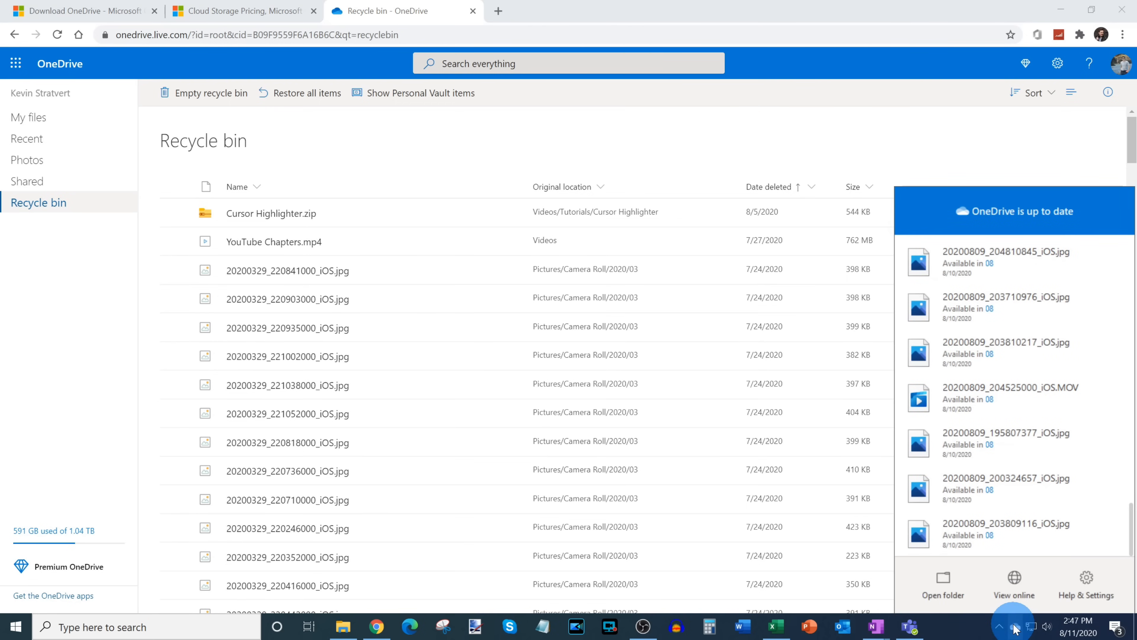
pyautogui.click(1097, 581)
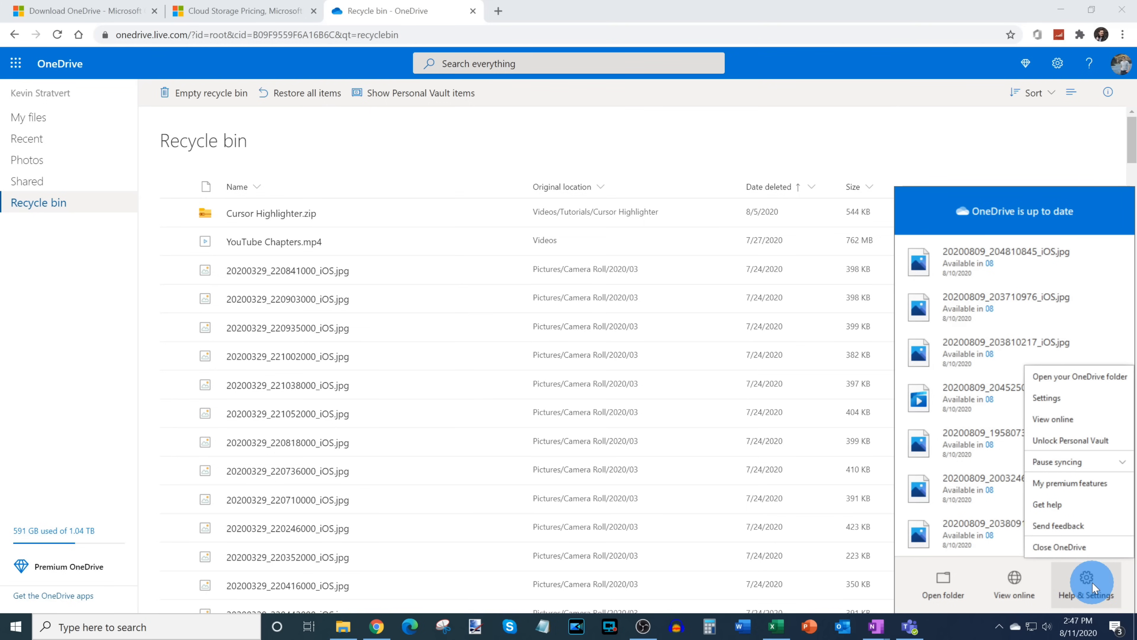
pyautogui.click(1094, 396)
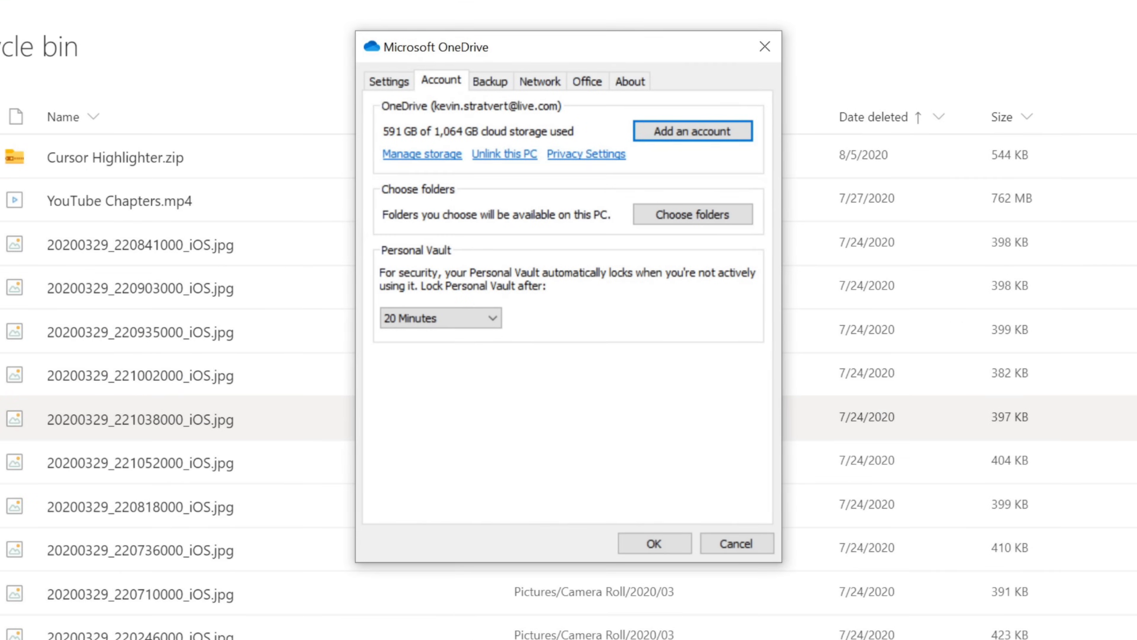
pyautogui.click(389, 81)
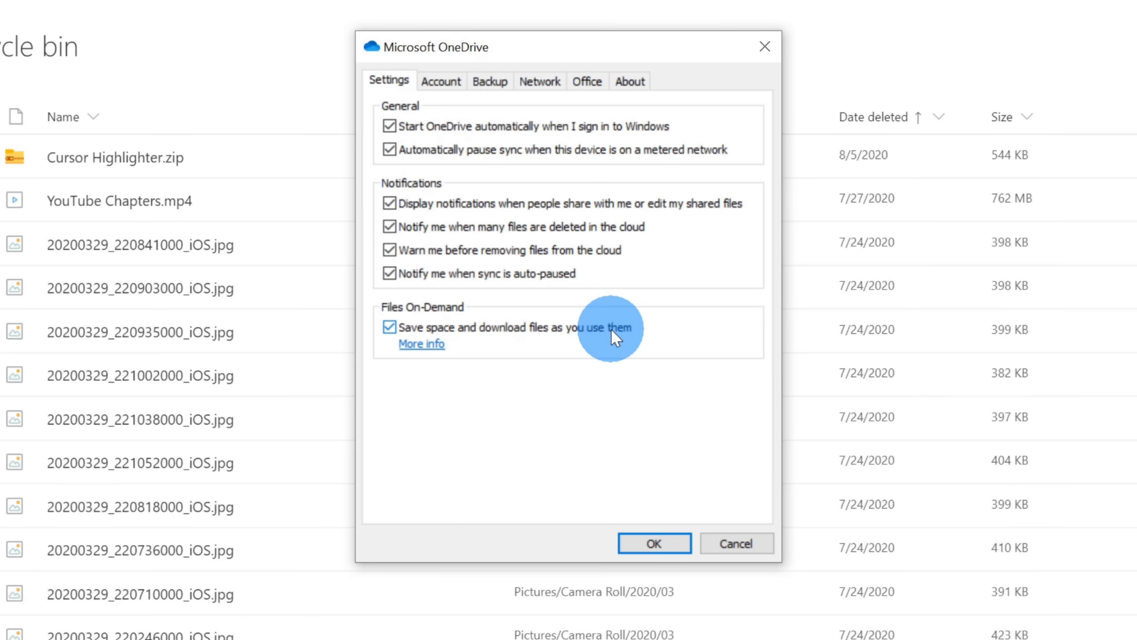
# Review which folders are available on this PC in the account settings without changing them, and view the backup settings.
pyautogui.click(441, 81)
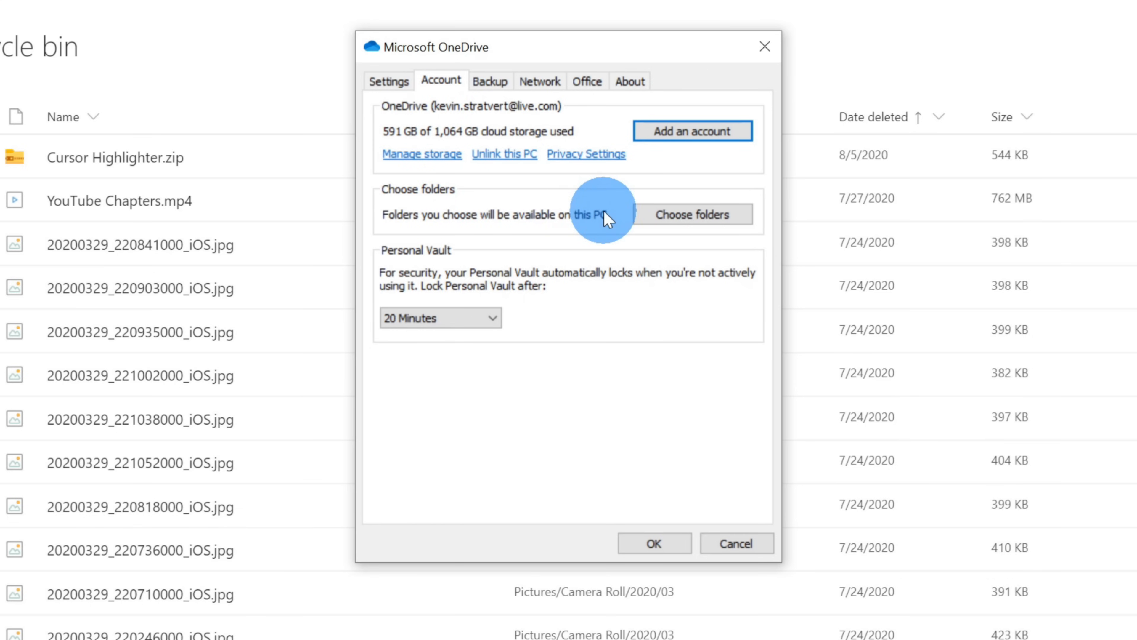
pyautogui.click(671, 213)
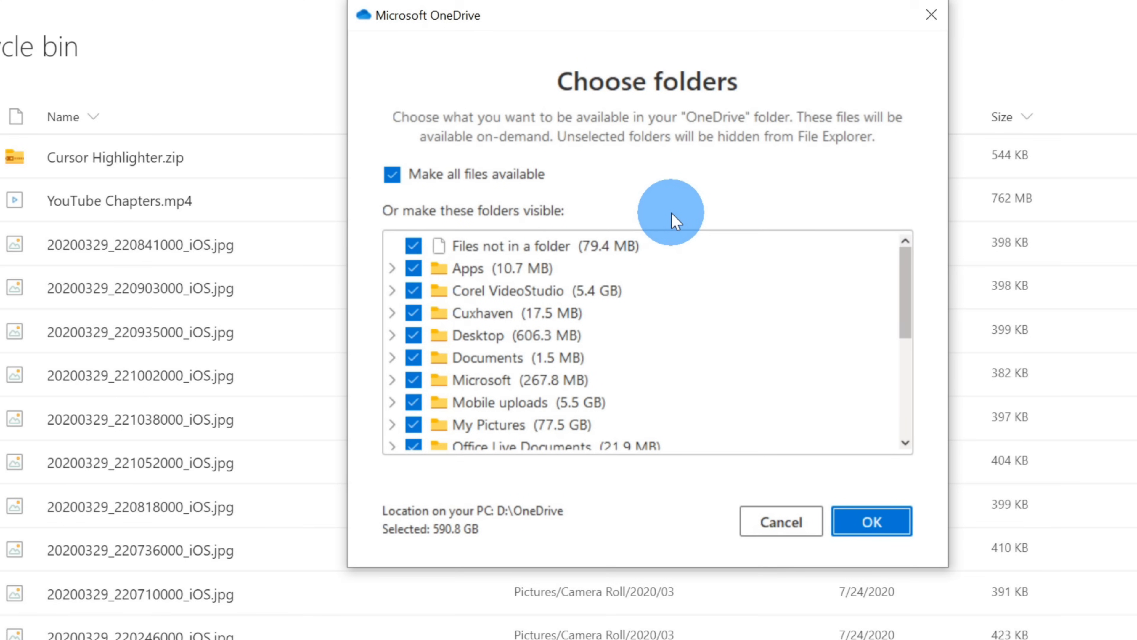
pyautogui.scroll(-2, 573, 292)
pyautogui.scroll(-2, 573, 297)
pyautogui.scroll(5, 575, 300)
pyautogui.scroll(-1, 576, 307)
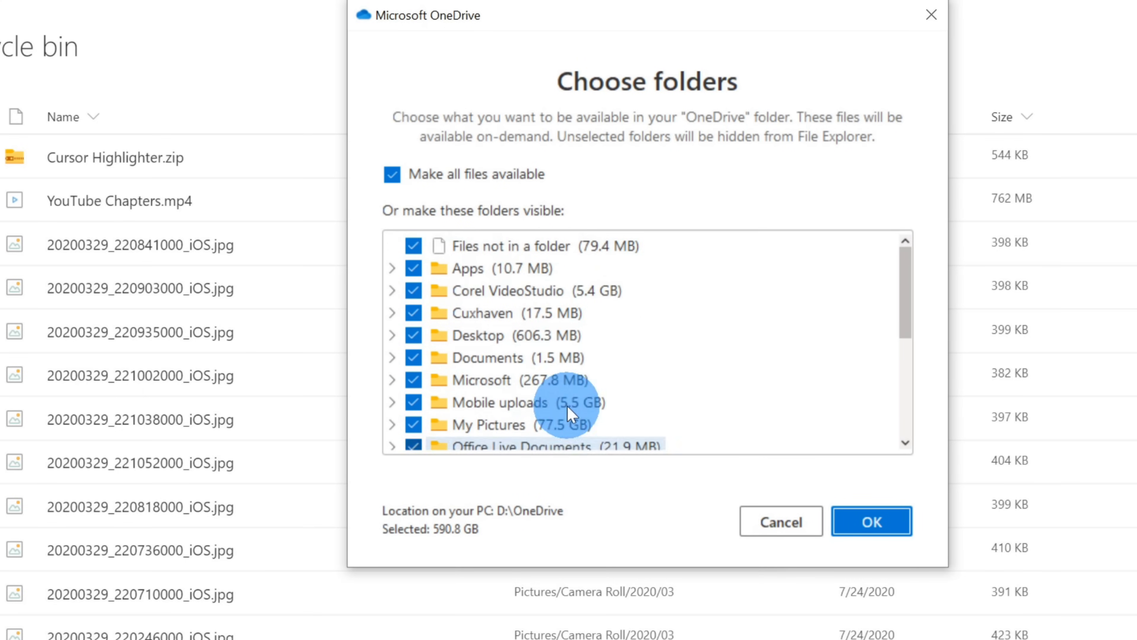
pyautogui.click(784, 521)
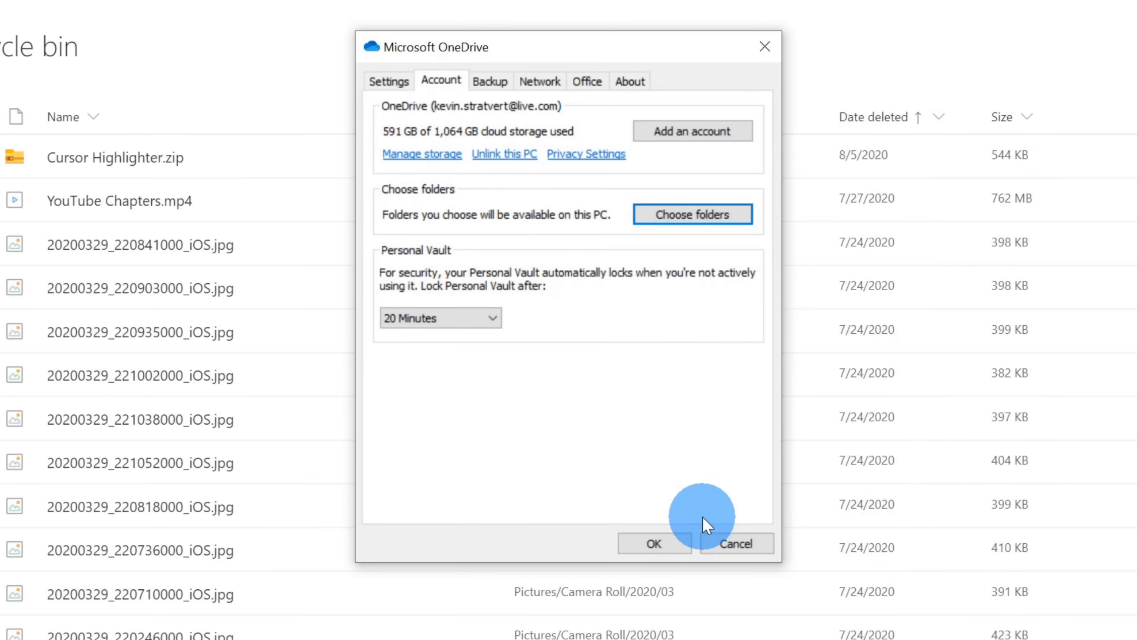
pyautogui.click(500, 80)
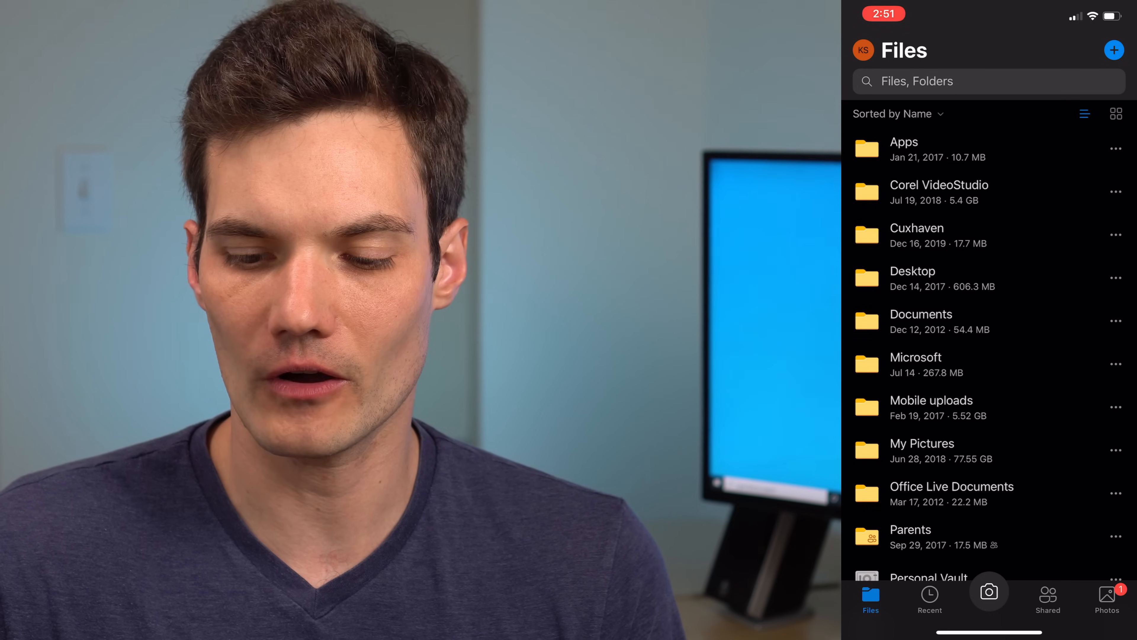
# Switch to the OneDrive phone app and browse its Files, Recent, Shared and Photos sections.
pyautogui.scroll(-1, 989, 341)
pyautogui.scroll(1, 989, 341)
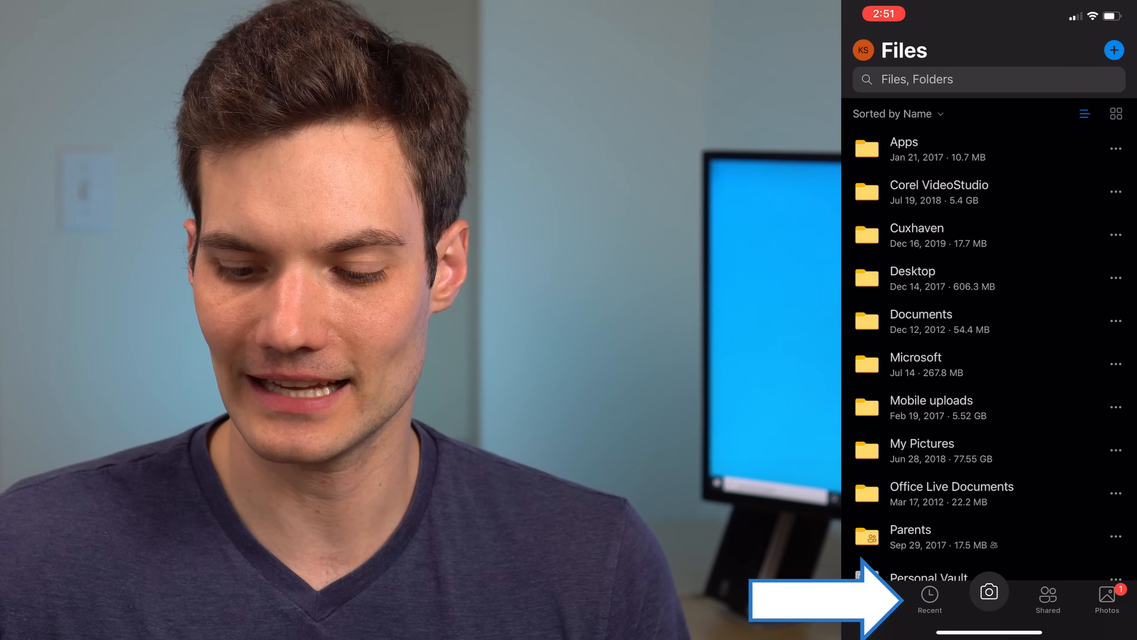
pyautogui.click(931, 599)
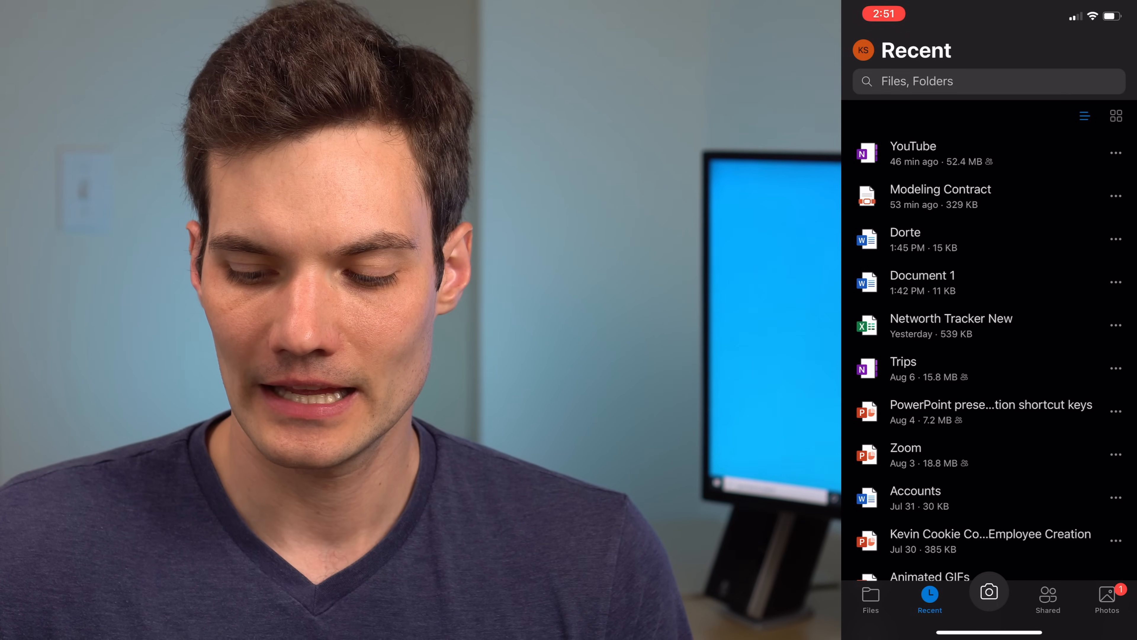
pyautogui.click(1048, 599)
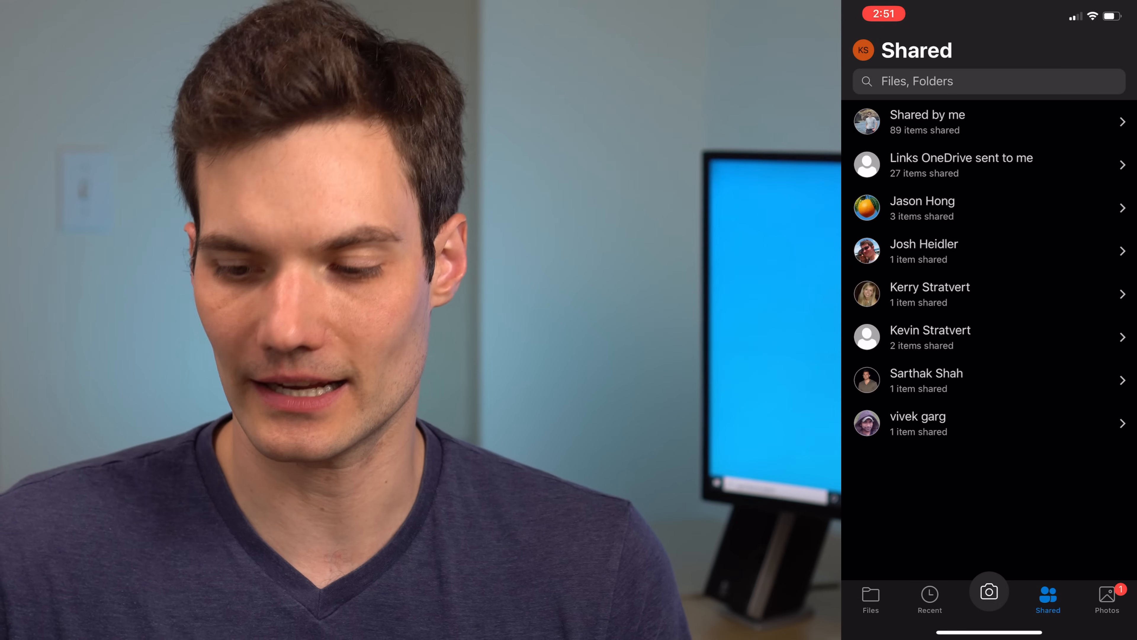
pyautogui.click(1107, 599)
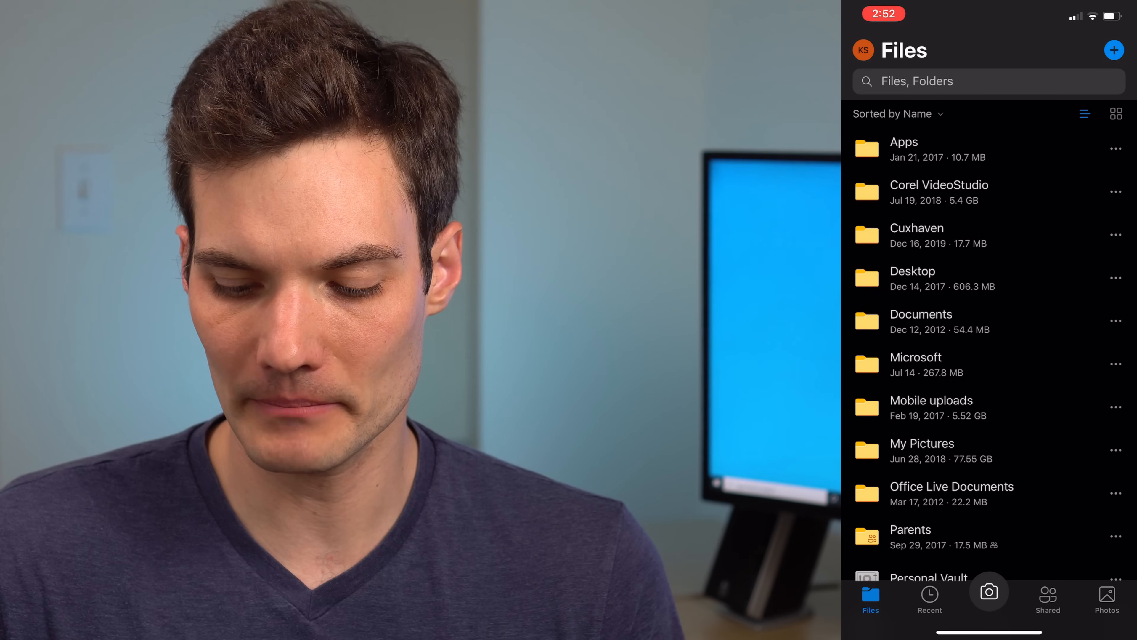
# Look at the document capture camera in the phone app, close it, and view the options for adding items.
pyautogui.click(989, 592)
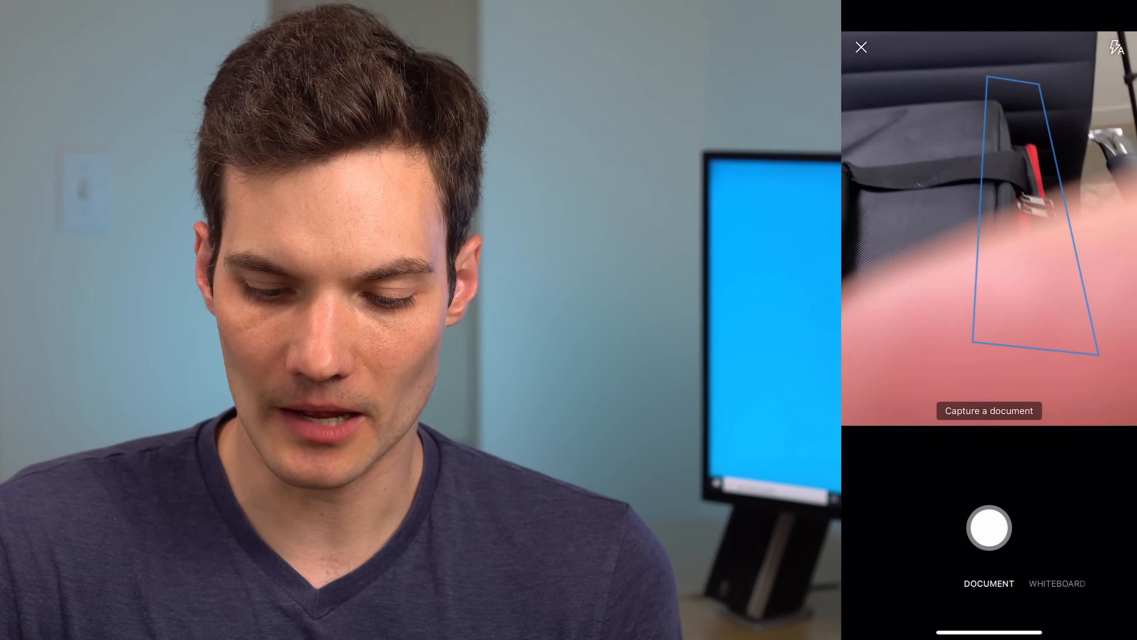
pyautogui.click(861, 47)
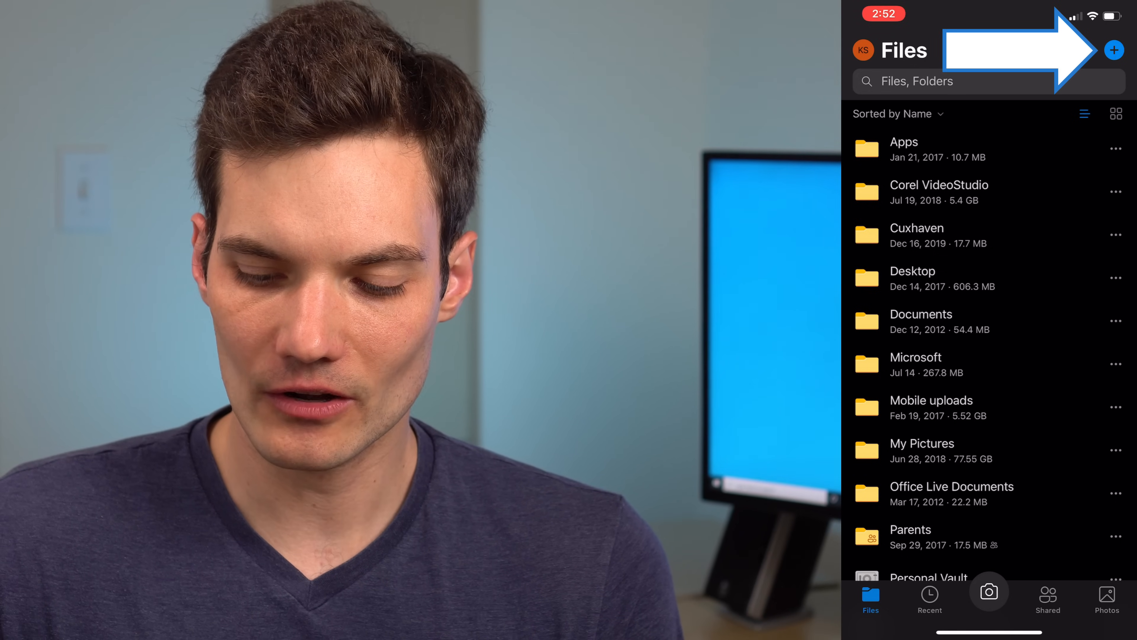
pyautogui.click(1114, 50)
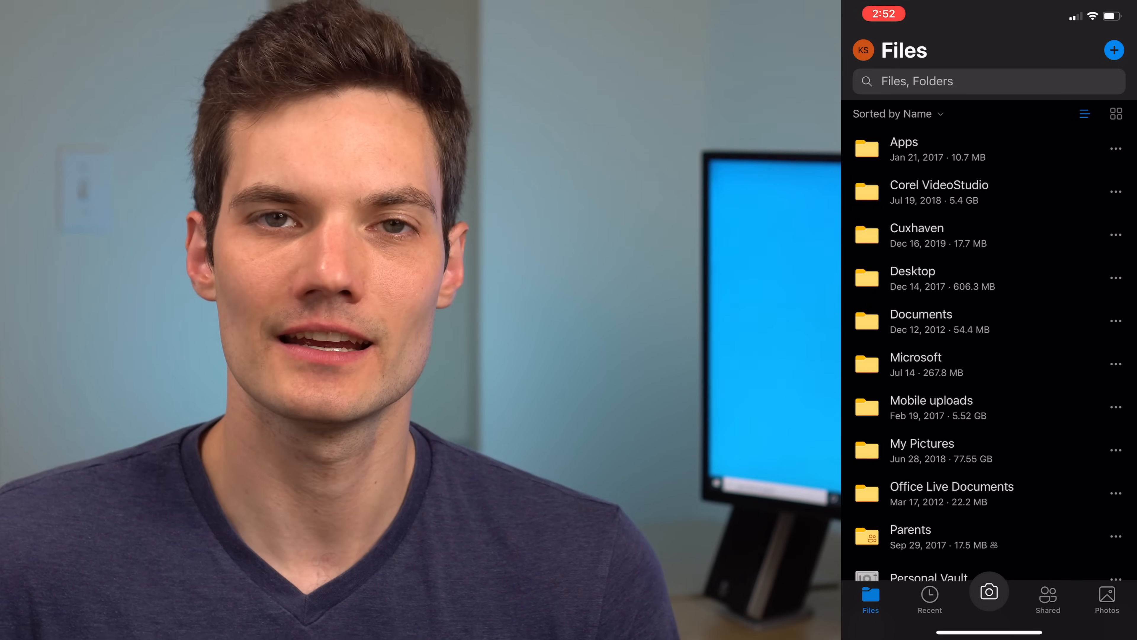
# Find a Modeling Contract PDF among the phone app's files and open it.
pyautogui.scroll(-4, 989, 322)
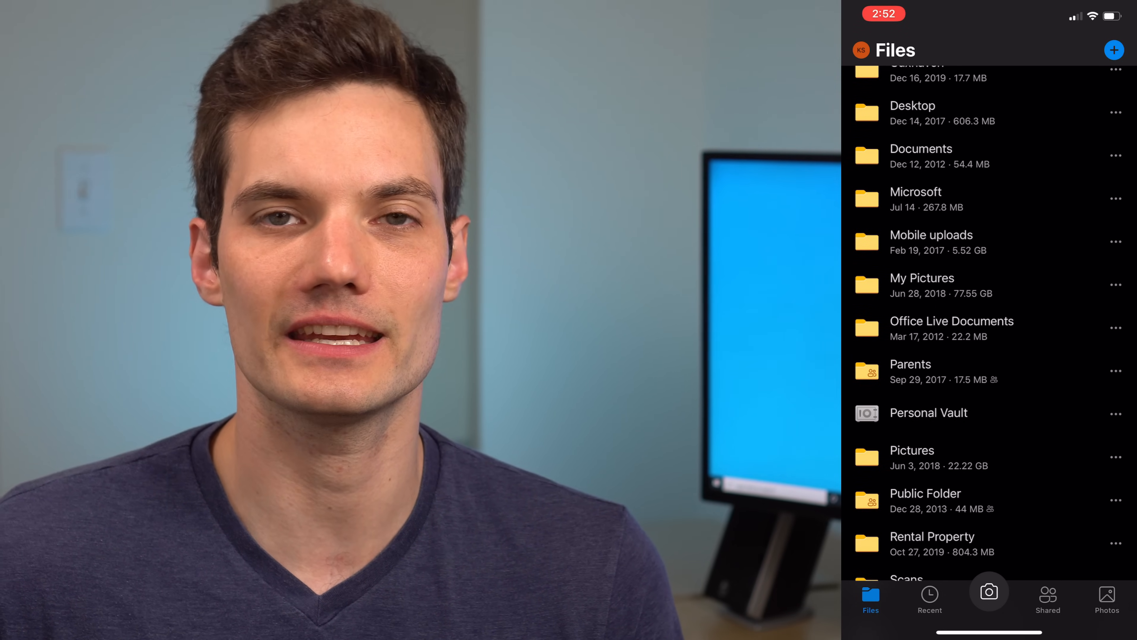
pyautogui.scroll(-2, 989, 322)
pyautogui.scroll(-10, 989, 323)
pyautogui.scroll(2, 989, 323)
pyautogui.scroll(-3, 989, 322)
pyautogui.scroll(-4, 989, 323)
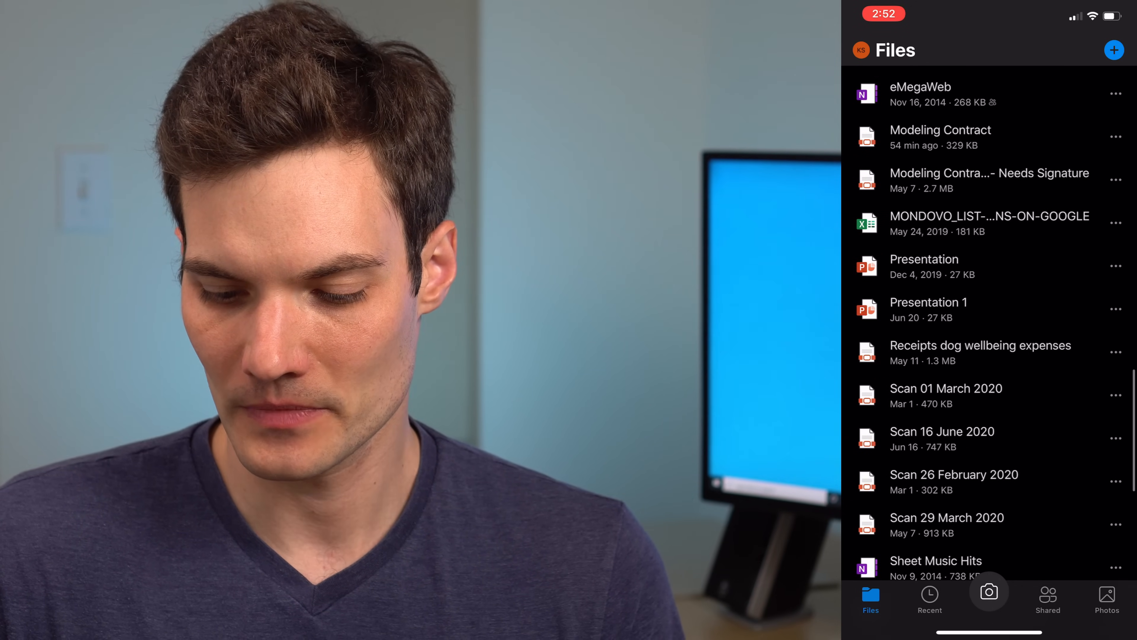
pyautogui.scroll(-4, 989, 323)
pyautogui.scroll(5, 989, 322)
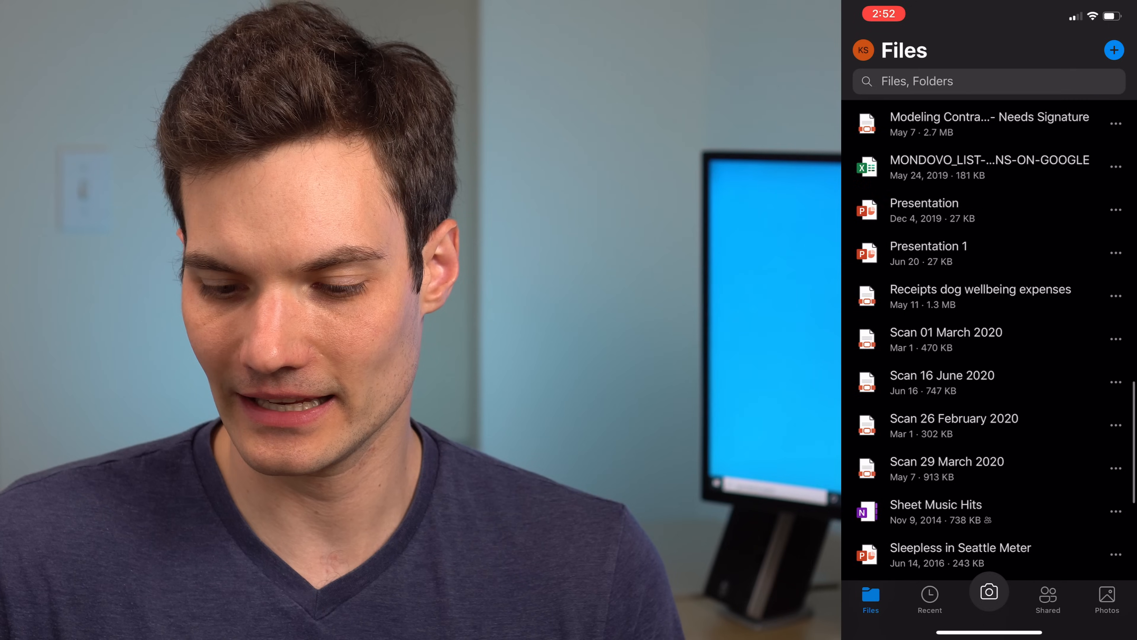
pyautogui.scroll(3, 989, 323)
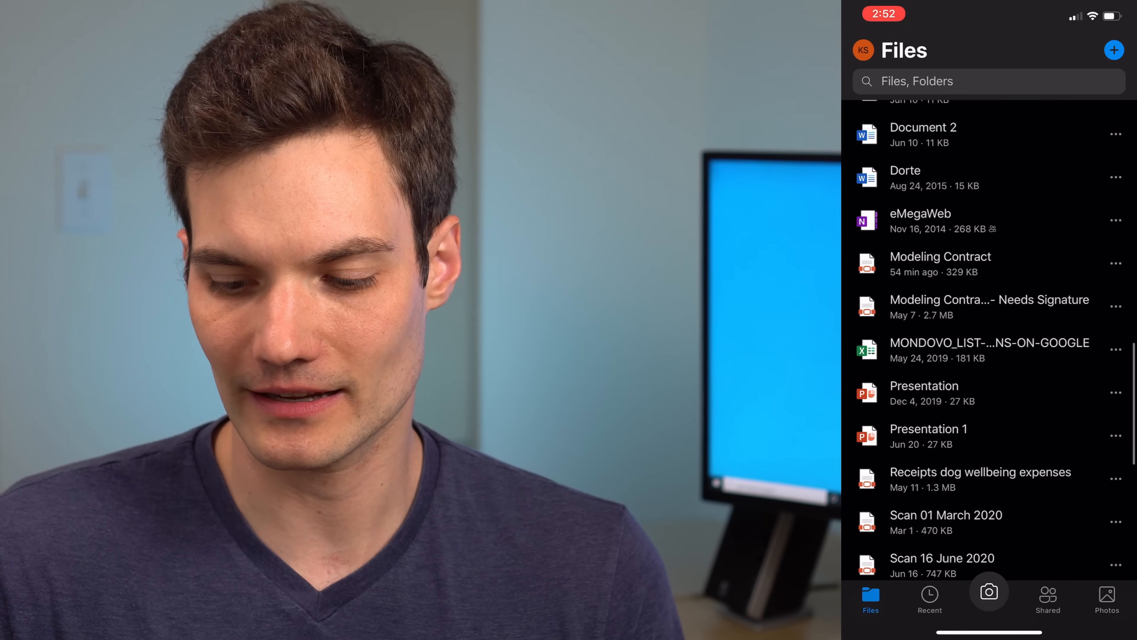
pyautogui.click(988, 303)
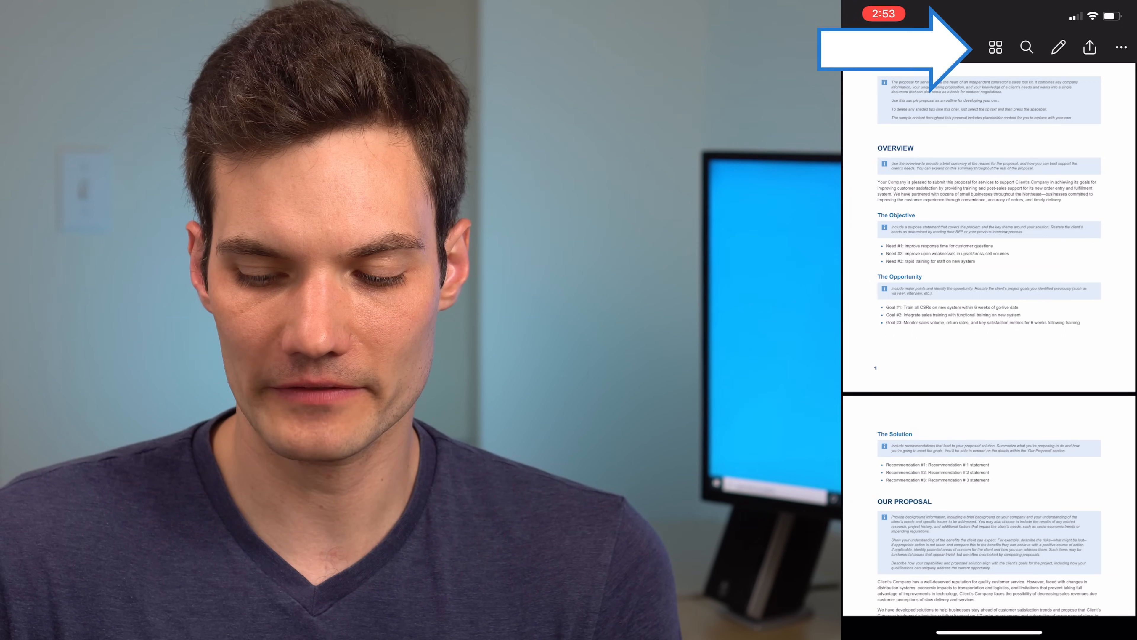
# Mark up the PDF below The Opportunity section with a freehand black signature and a text box reading "Text".
pyautogui.click(1059, 47)
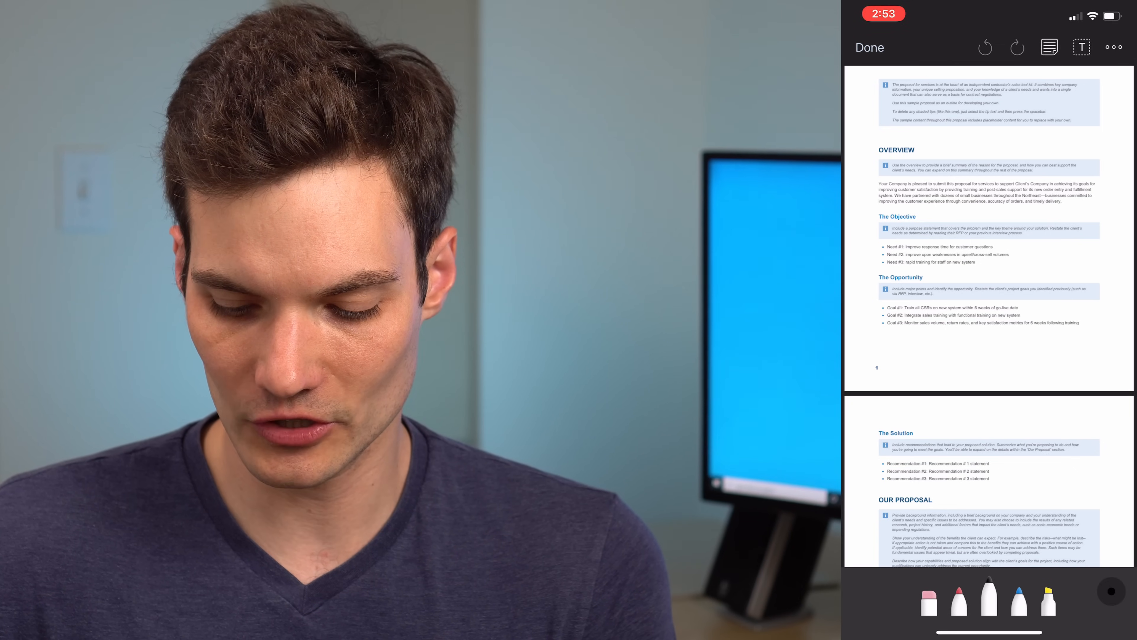
pyautogui.moveTo(891, 334)
pyautogui.mouseDown()
pyautogui.moveTo(991, 356)
pyautogui.moveTo(1102, 361)
pyautogui.mouseUp()
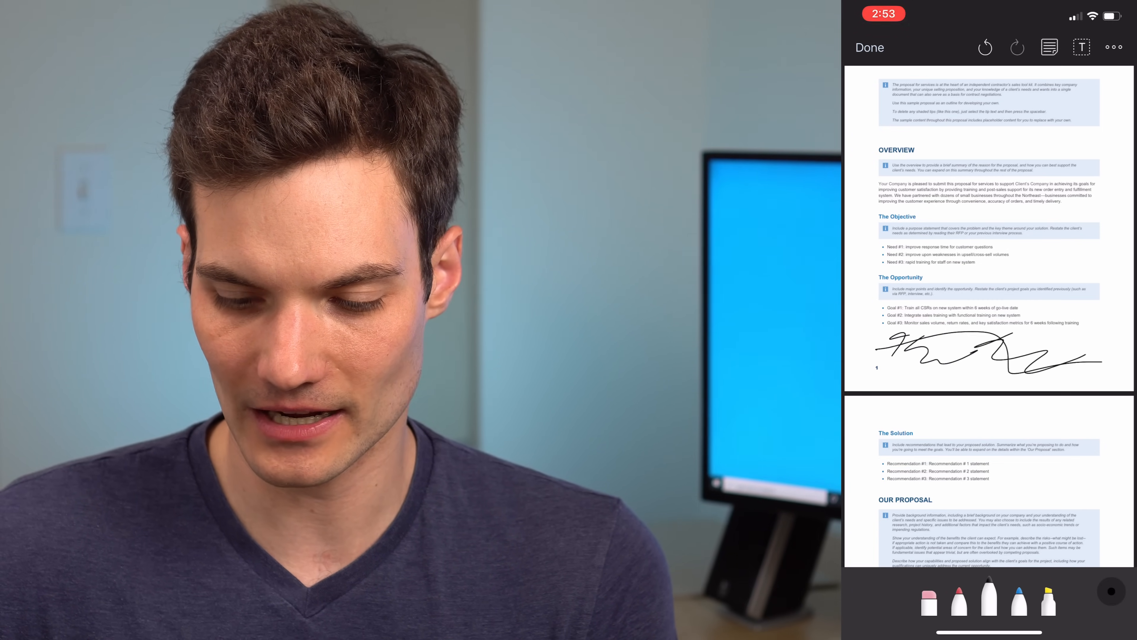
pyautogui.click(1082, 47)
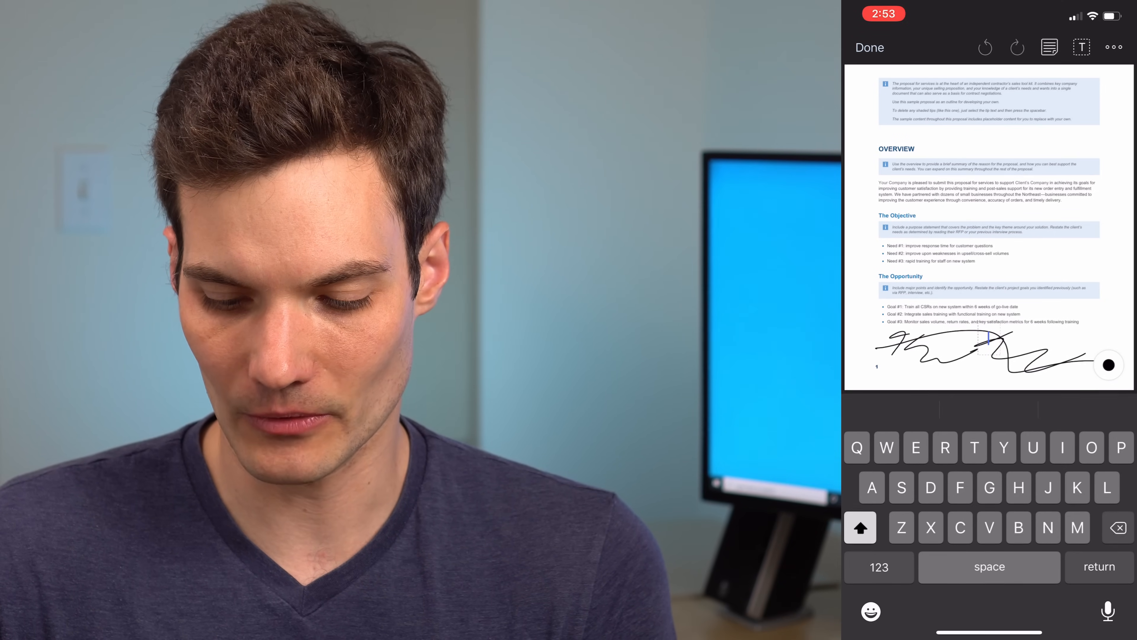
pyautogui.write('Text')
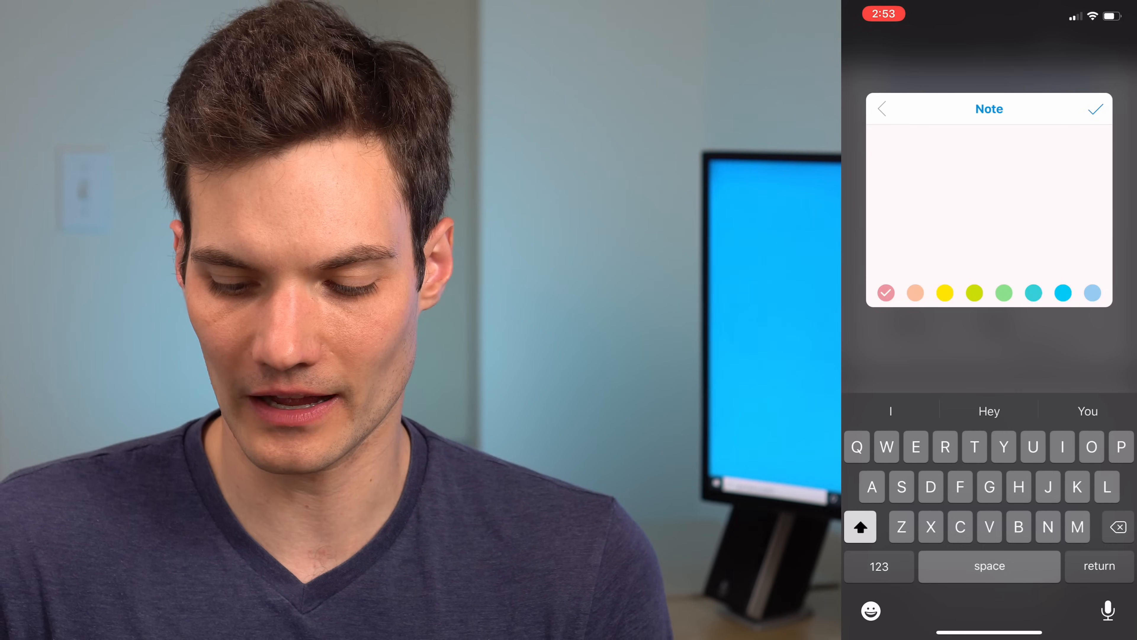
# Back out of the blank note, review the additional markup tools, and finish annotating the PDF.
pyautogui.click(882, 109)
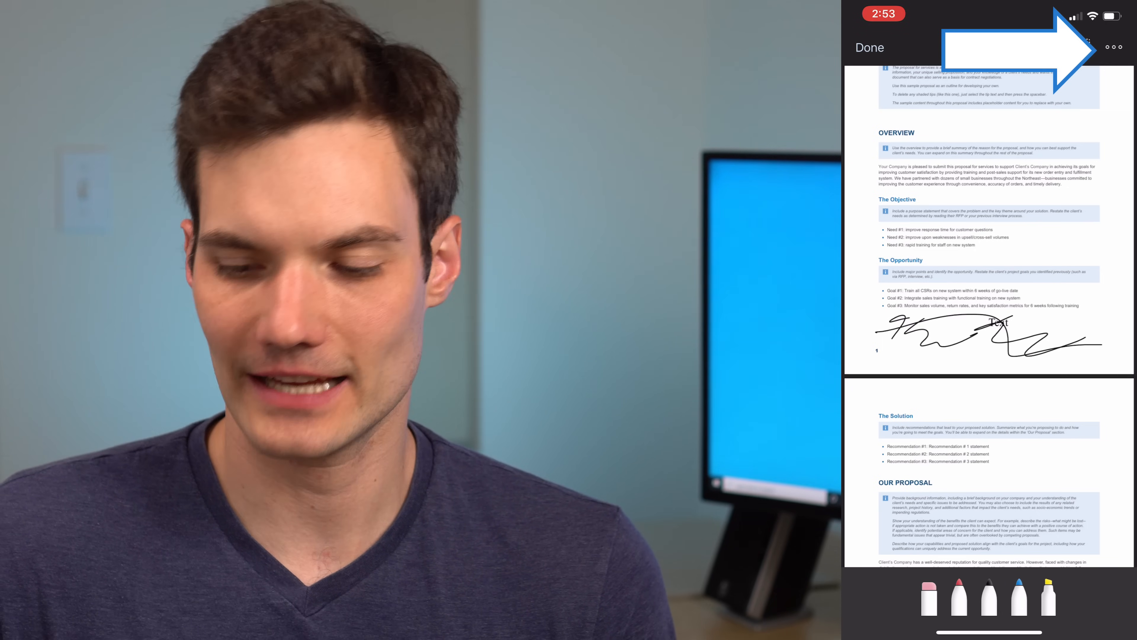
pyautogui.click(1114, 47)
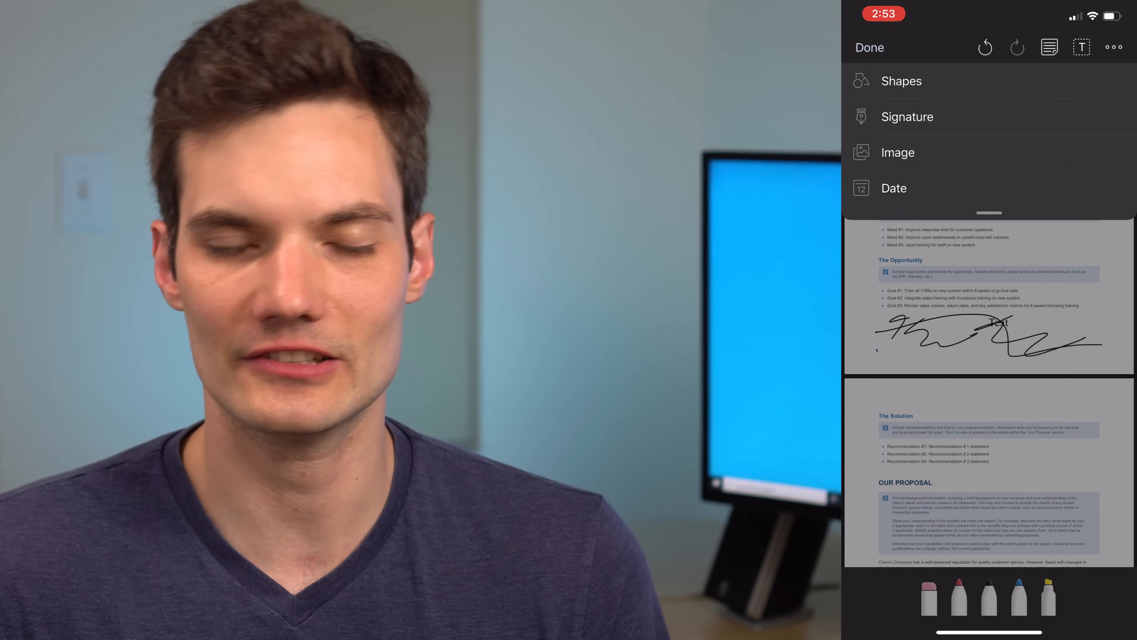
pyautogui.click(1114, 47)
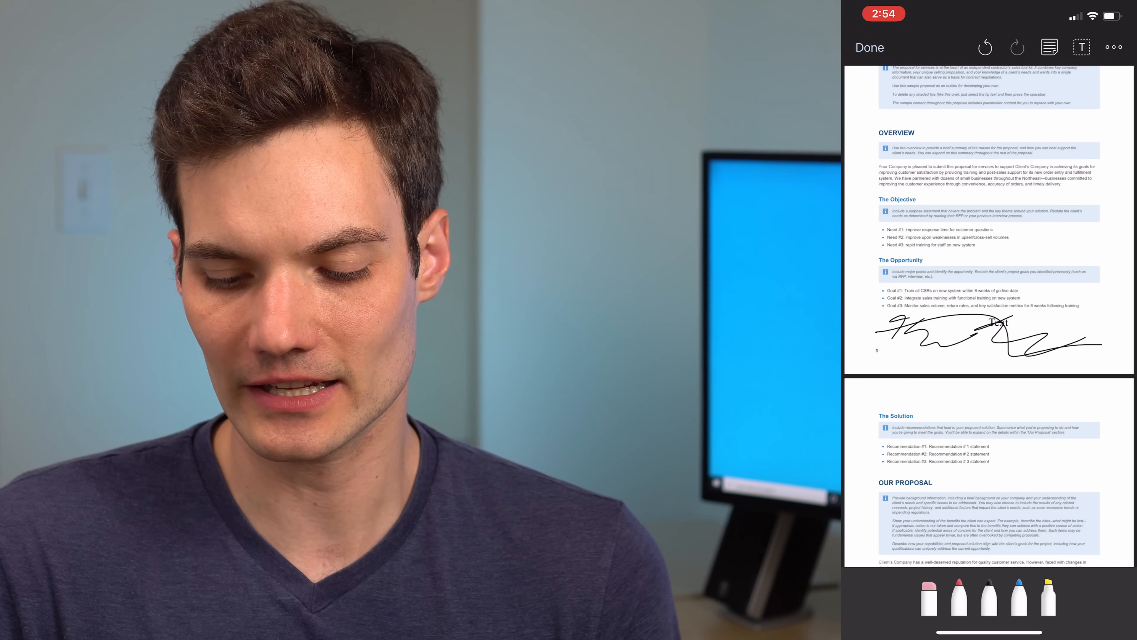
pyautogui.click(870, 47)
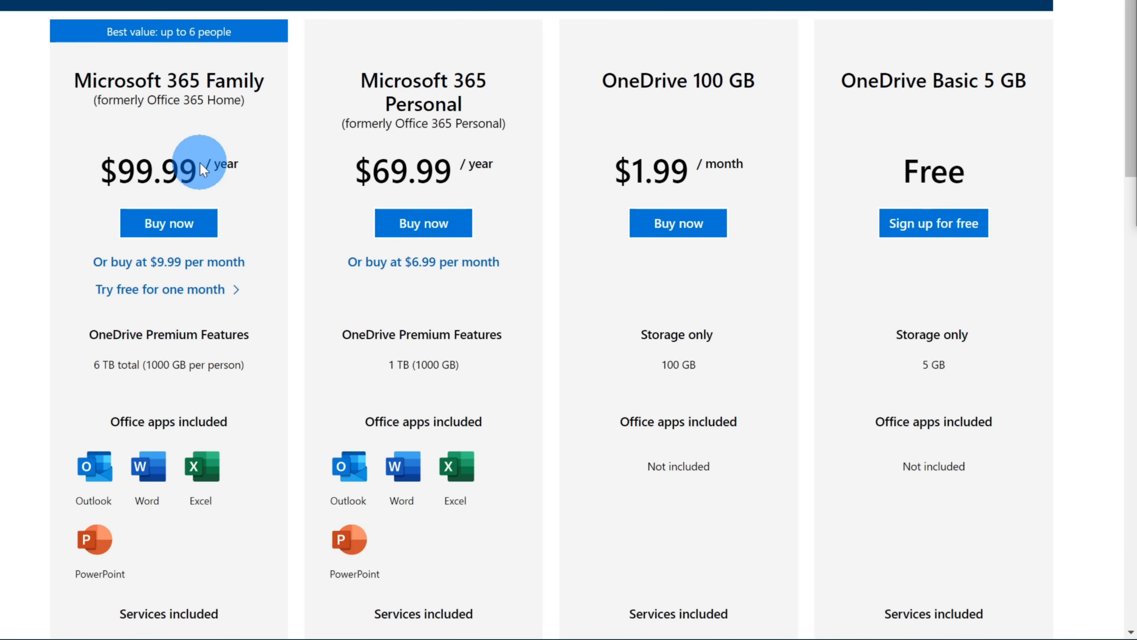
# Compare the OneDrive plans on the pricing web page by price, storage amount, and included Office apps and services.
pyautogui.moveTo(389, 364); pyautogui.dragTo(471, 370)
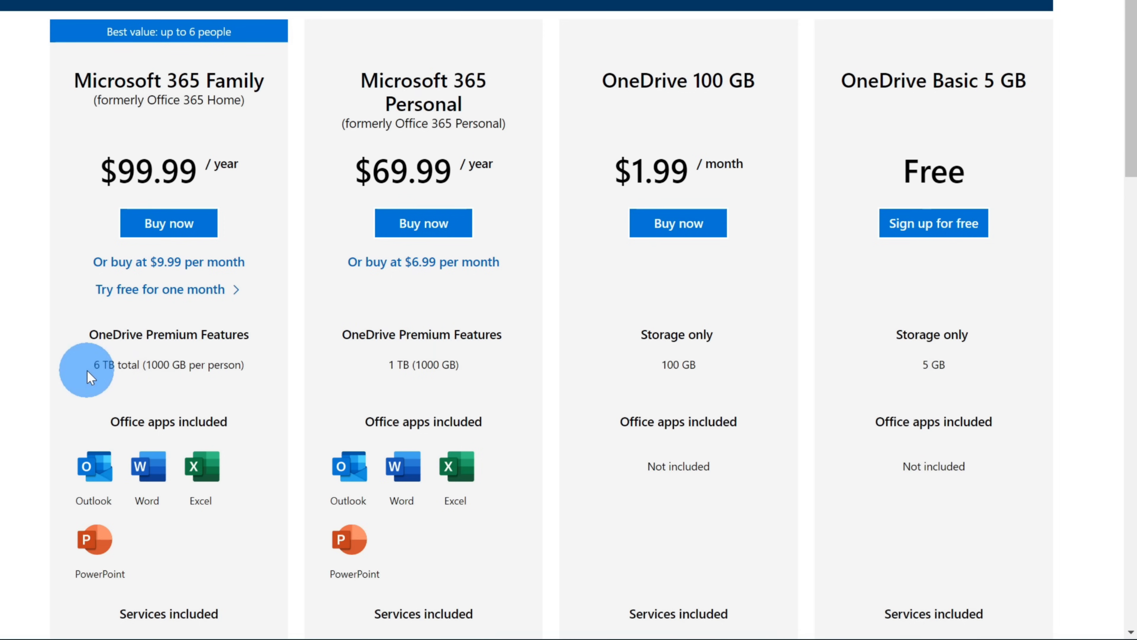
pyautogui.moveTo(93, 364); pyautogui.dragTo(256, 370)
pyautogui.click(257, 362)
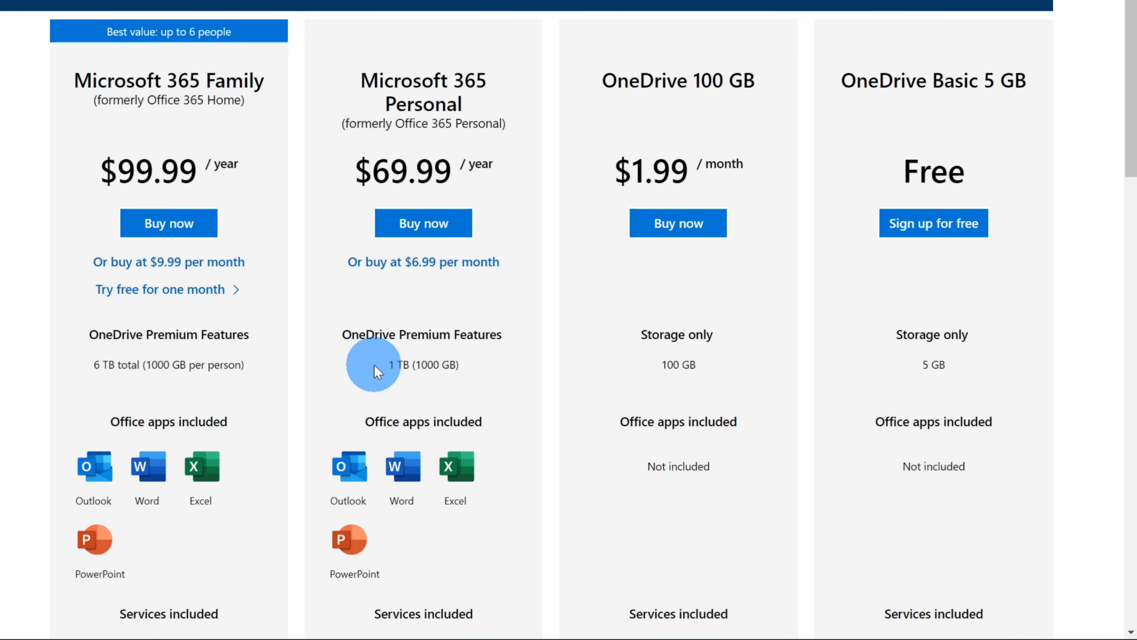
pyautogui.scroll(-3, 374, 364)
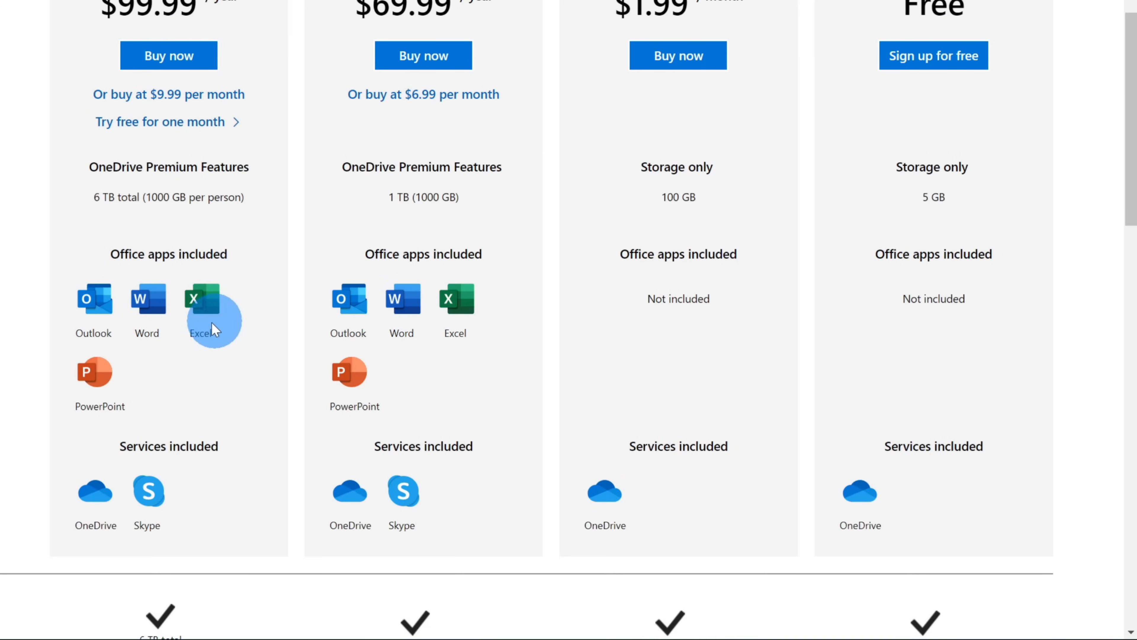
pyautogui.scroll(6, 262, 381)
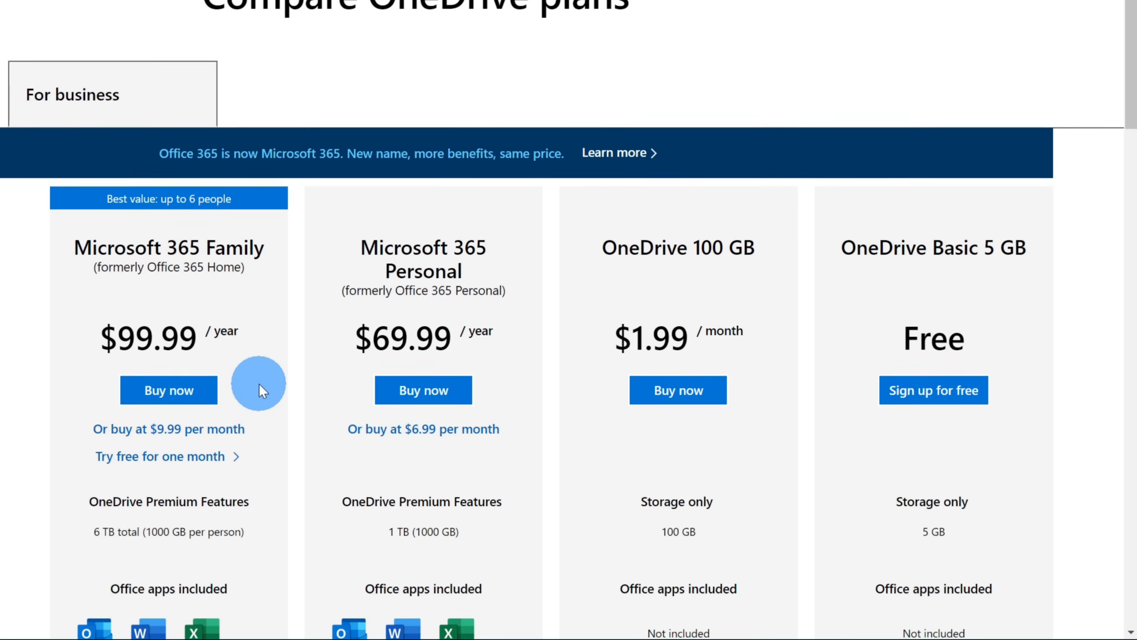
pyautogui.scroll(-3, 264, 385)
pyautogui.scroll(-1, 262, 398)
pyautogui.scroll(1, 261, 397)
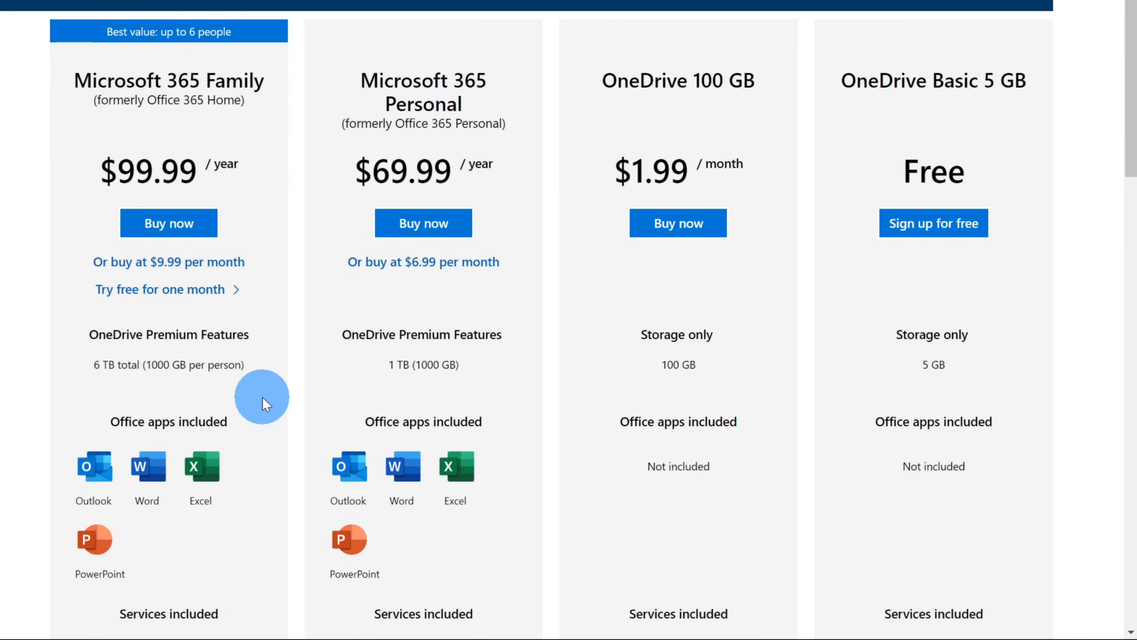
pyautogui.scroll(1, 262, 397)
pyautogui.scroll(3, 262, 396)
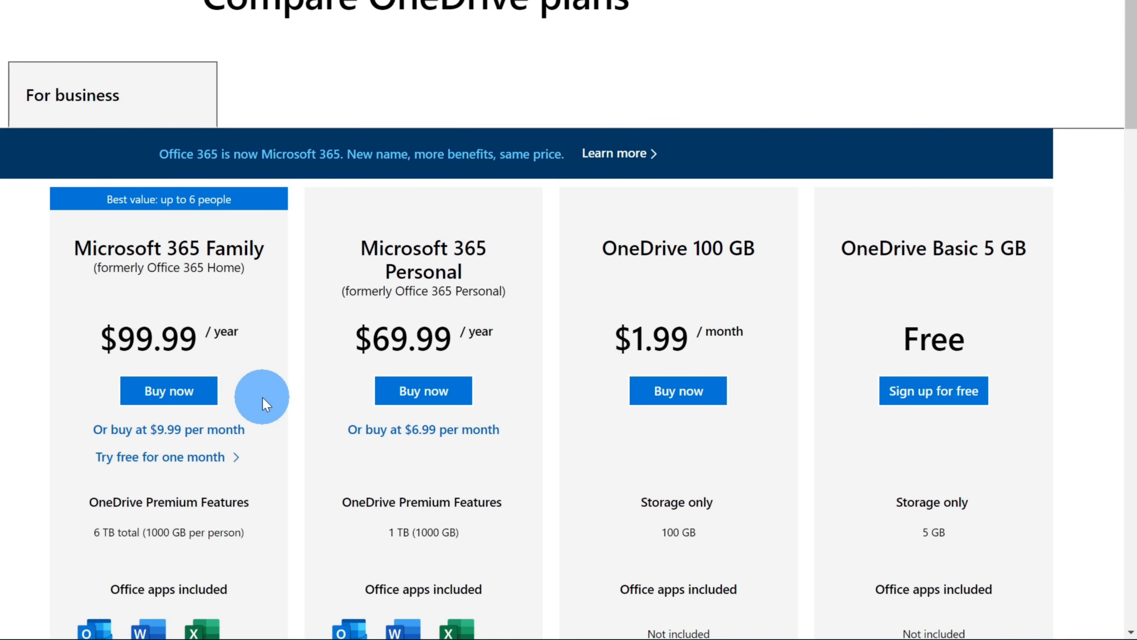